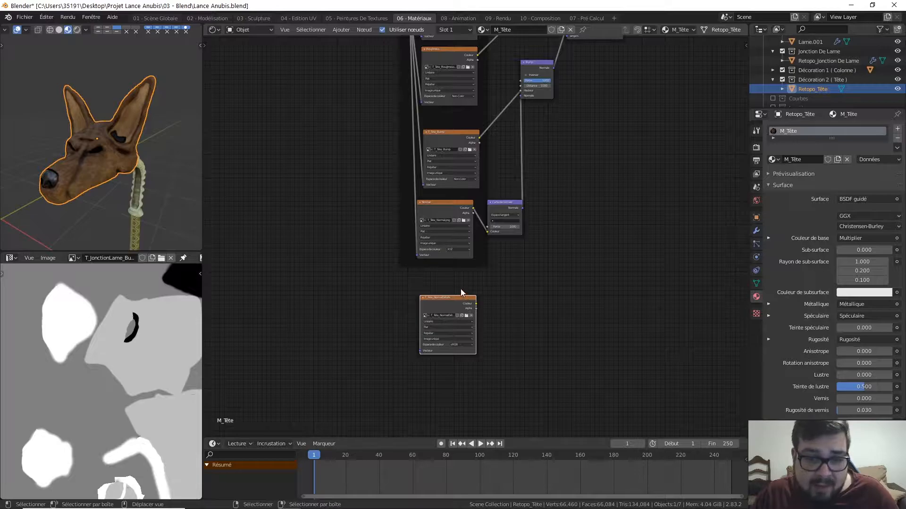
Step: Connect the shared mapping vector to the Vecteur input of the T_Tete_NormalDétails texture node
middle_click_drag(395, 117, 404, 230)
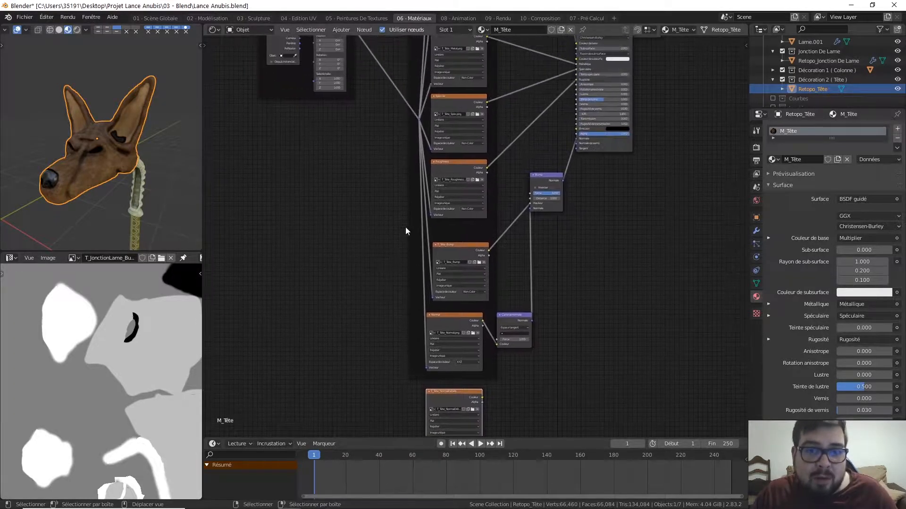
scroll(409, 197, "down", 2)
middle_click_drag(423, 168, 434, 139)
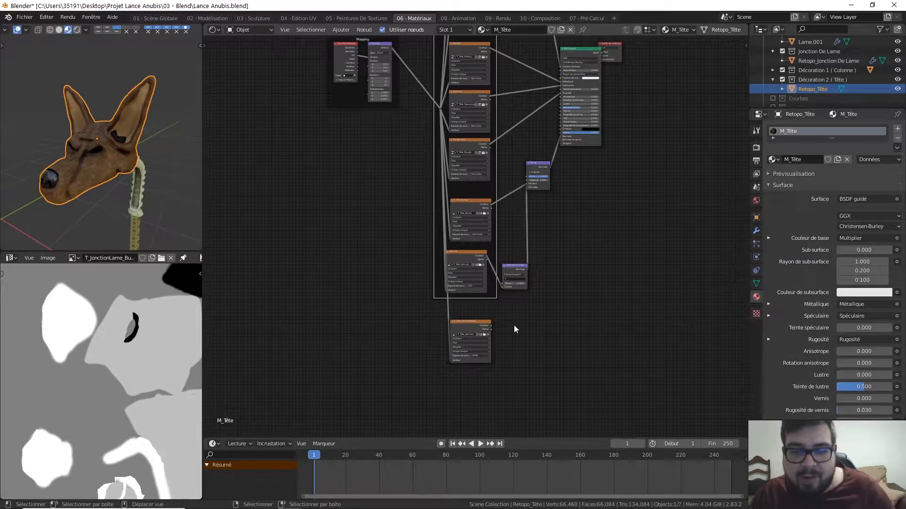
scroll(514, 325, "up", 2)
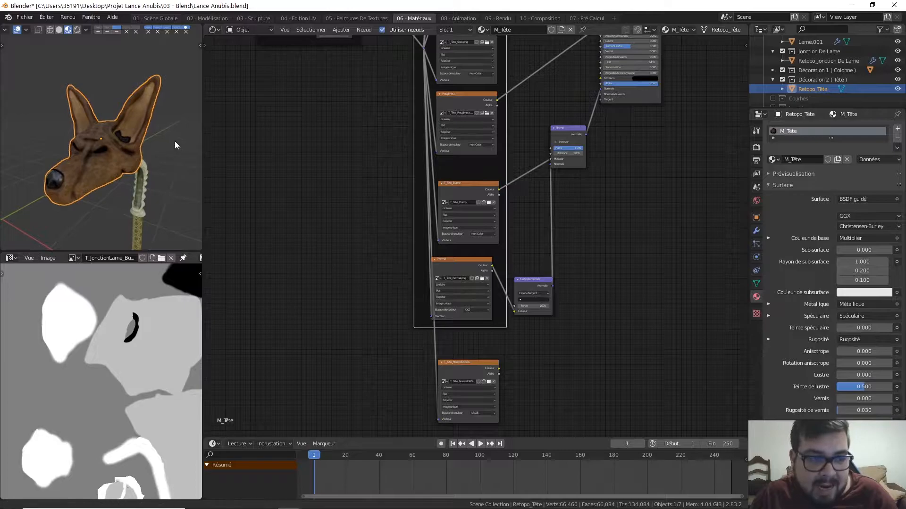
Step: Examine the head model's surface and the bump, normal and detail-normal texture nodes of its material
scroll(174, 142, "up", 5)
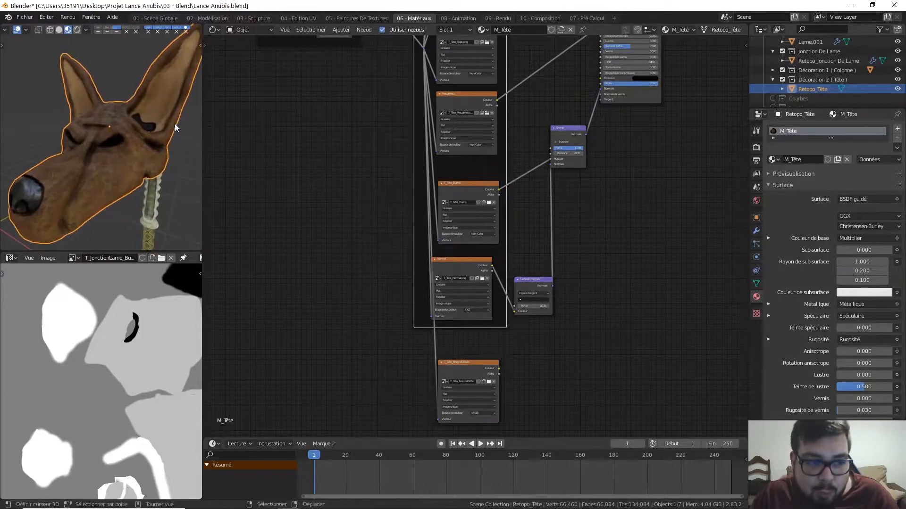
middle_click_drag(175, 124, 182, 110)
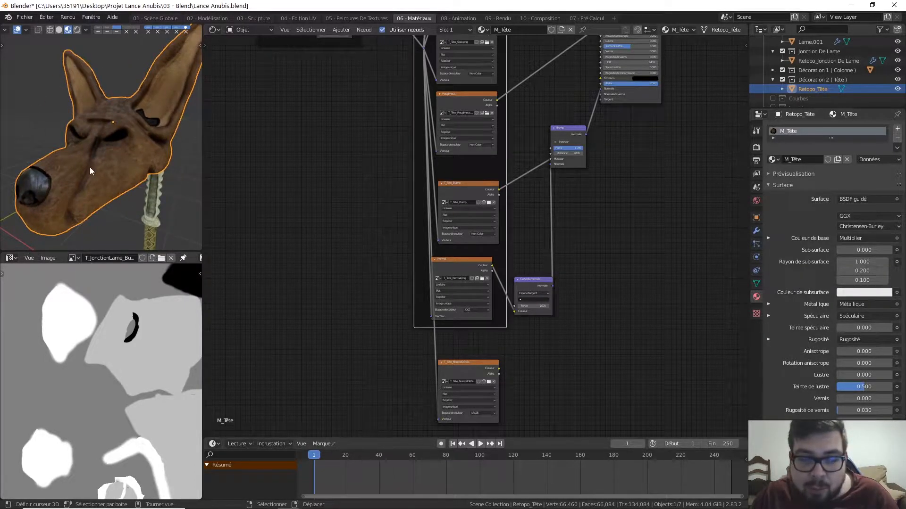
middle_click_drag(527, 324, 482, 283)
middle_click_drag(453, 209, 451, 250)
scroll(451, 250, "up", 4)
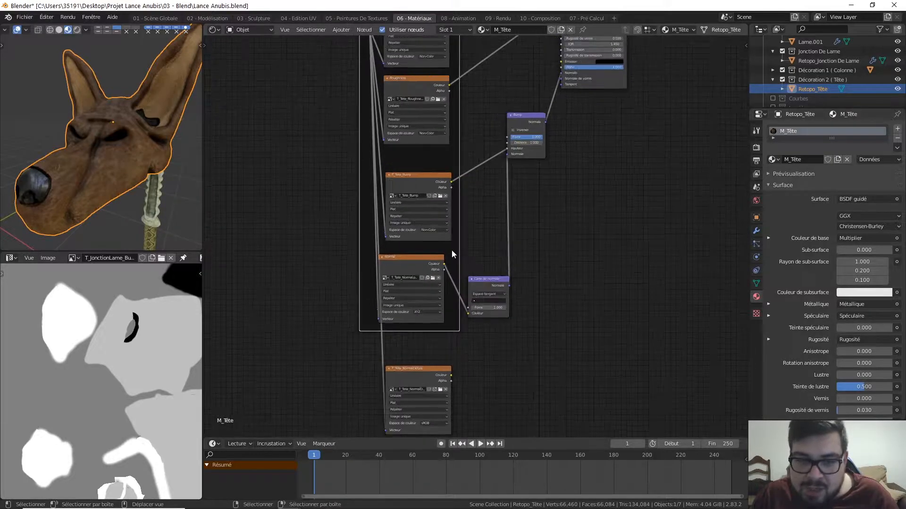
middle_click_drag(442, 211, 438, 198)
middle_click_drag(467, 242, 487, 200)
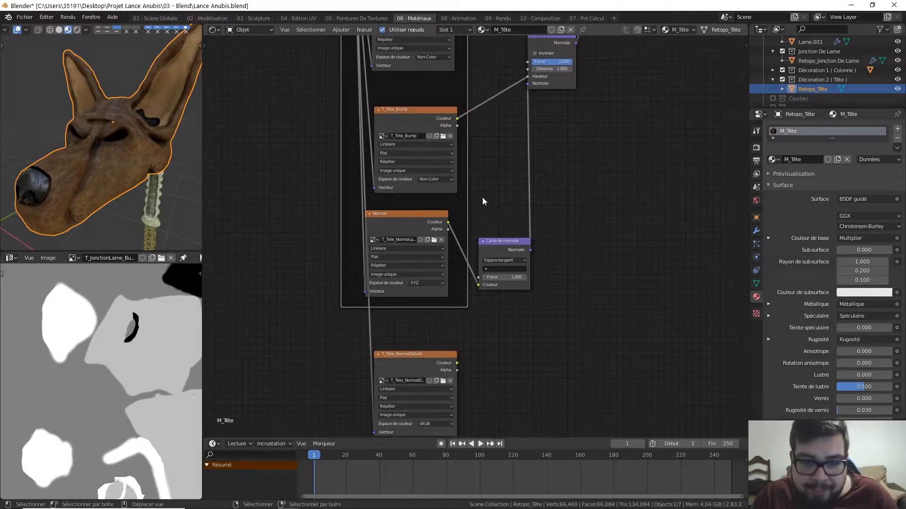
middle_click_drag(432, 262, 453, 177)
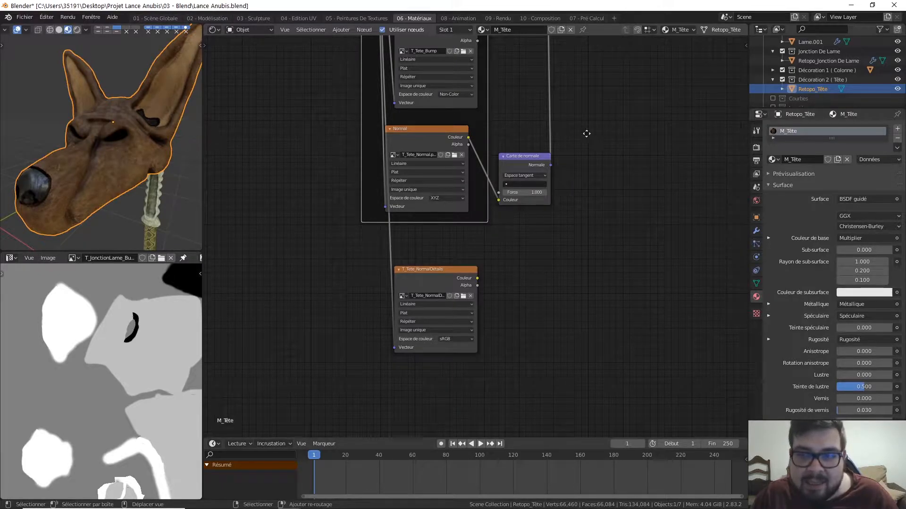
Step: Set the colour space of the T_Tete_NormalDétails texture to XYZ
middle_click_drag(586, 137, 531, 259)
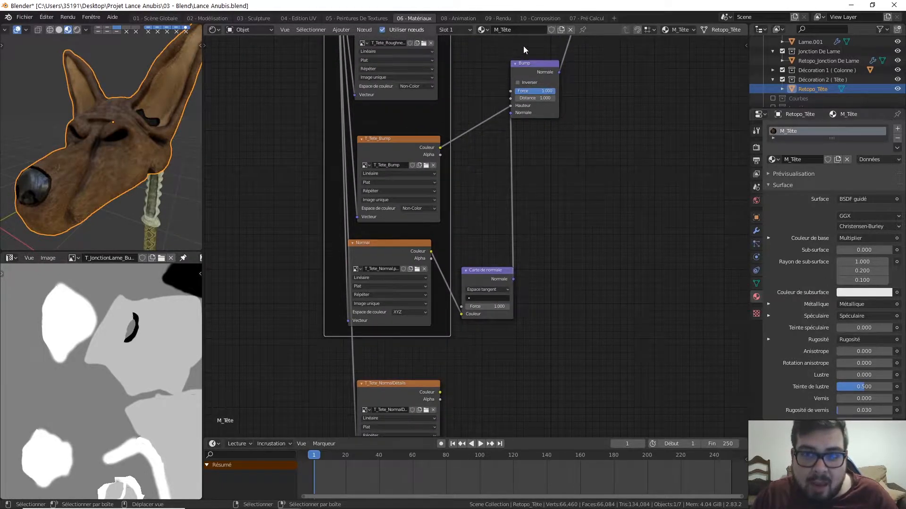
middle_click_drag(528, 146, 528, 66)
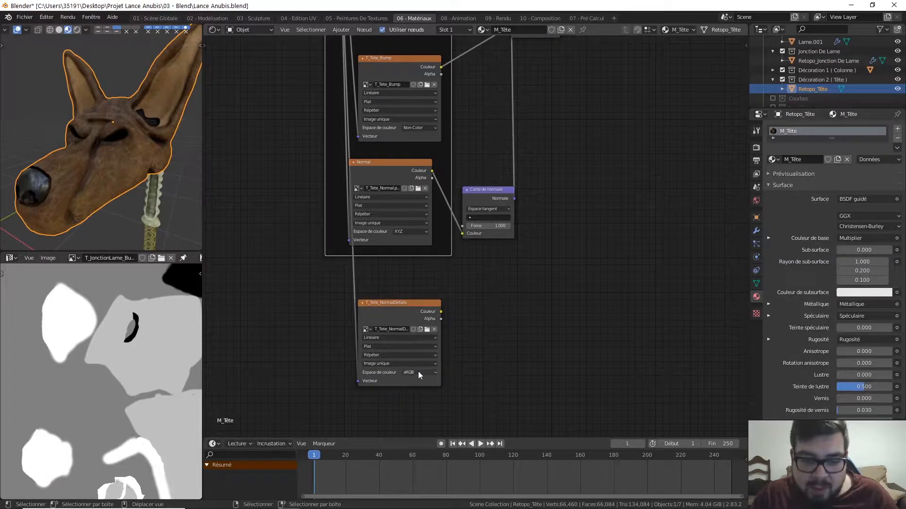
left_click(417, 372)
left_click(417, 425)
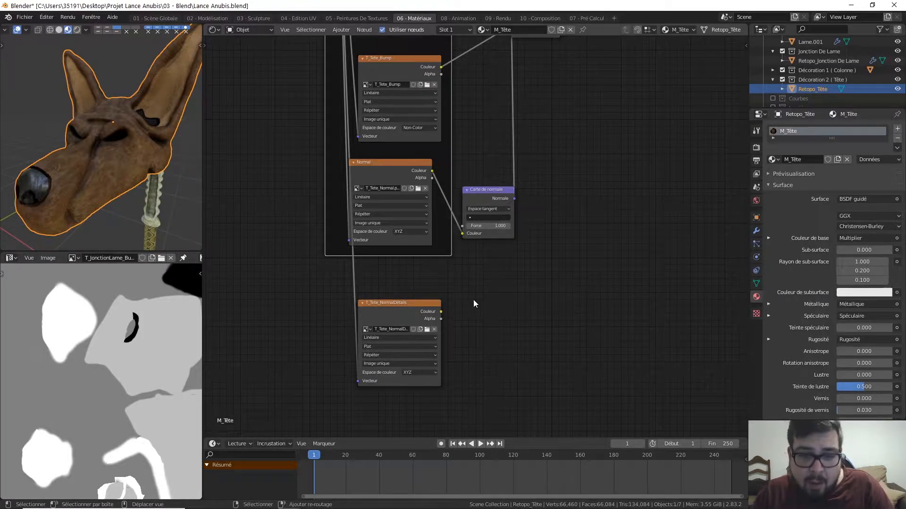
Step: Insert a Mélanger RGB node between the Normal texture and Carte de normale, feed T_Tete_NormalDétails into Couleur 2, and inspect the head
key("shift+a")
mouse_move(483, 299)
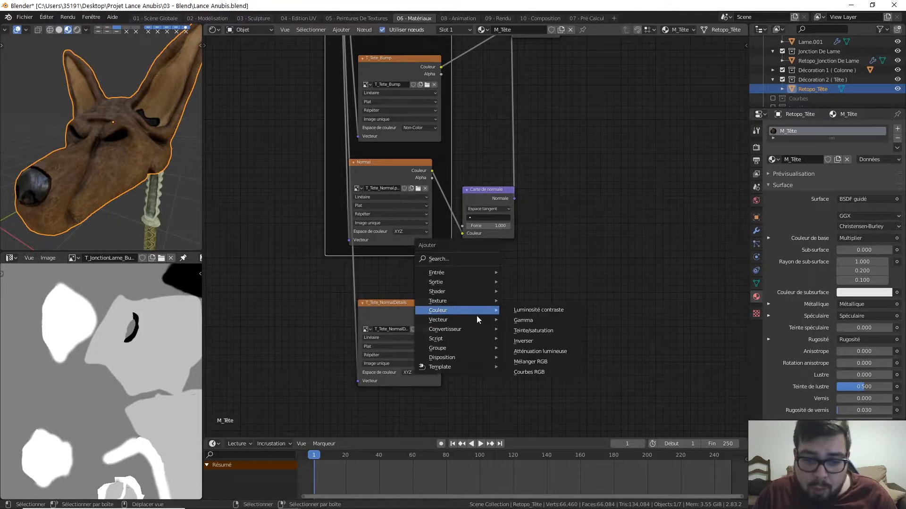
left_click(553, 363)
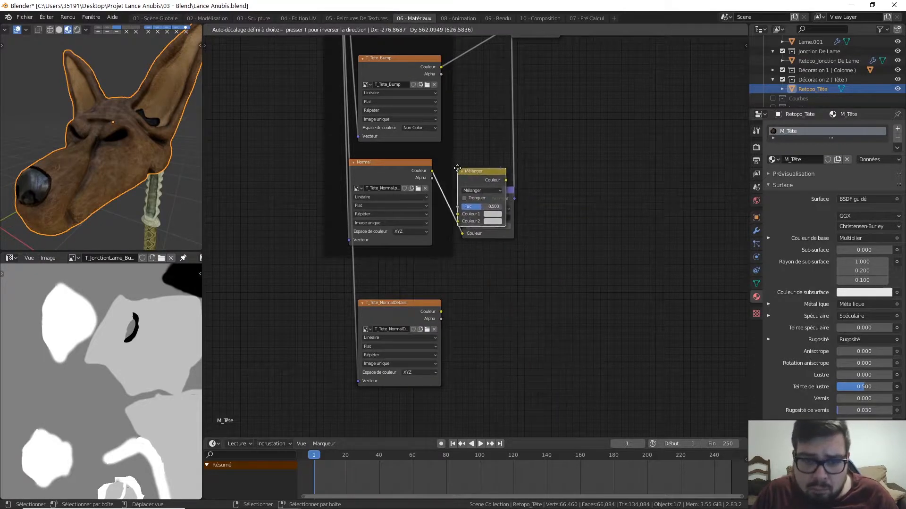
left_click(460, 175)
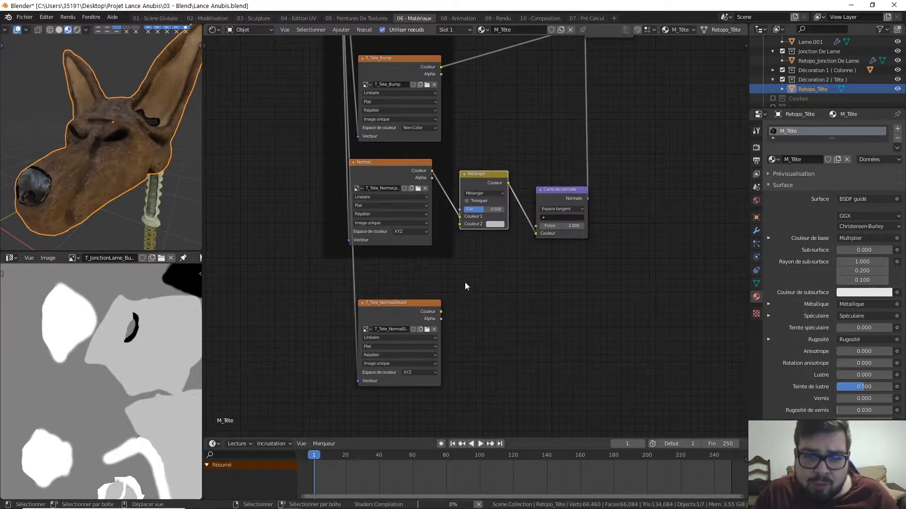
mouse_move(445, 308)
left_mouse_down()
mouse_move(492, 189)
mouse_move(454, 287)
mouse_move(468, 237)
left_mouse_up()
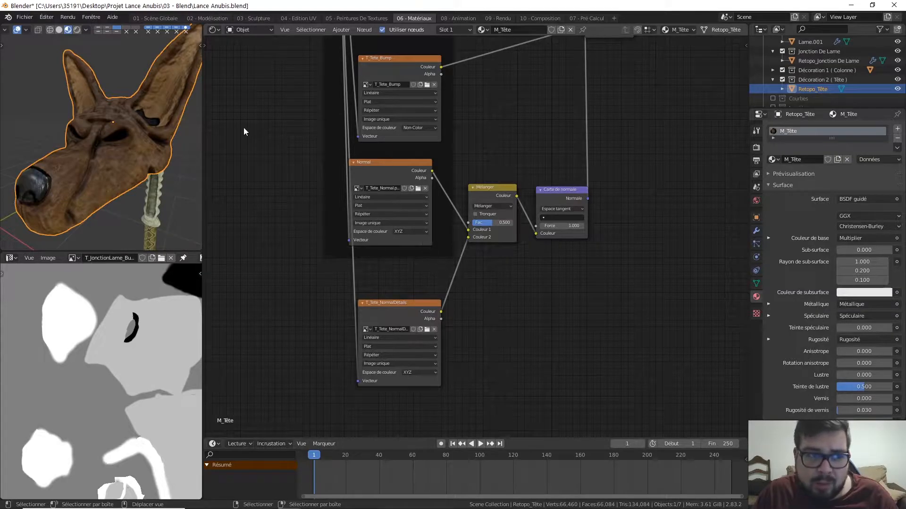
mouse_move(157, 158)
middle_mouse_down()
mouse_move(105, 174)
mouse_move(160, 136)
mouse_move(71, 174)
mouse_move(170, 182)
mouse_move(157, 142)
middle_mouse_up()
middle_click_drag(86, 174, 145, 165)
scroll(189, 163, "down", 3)
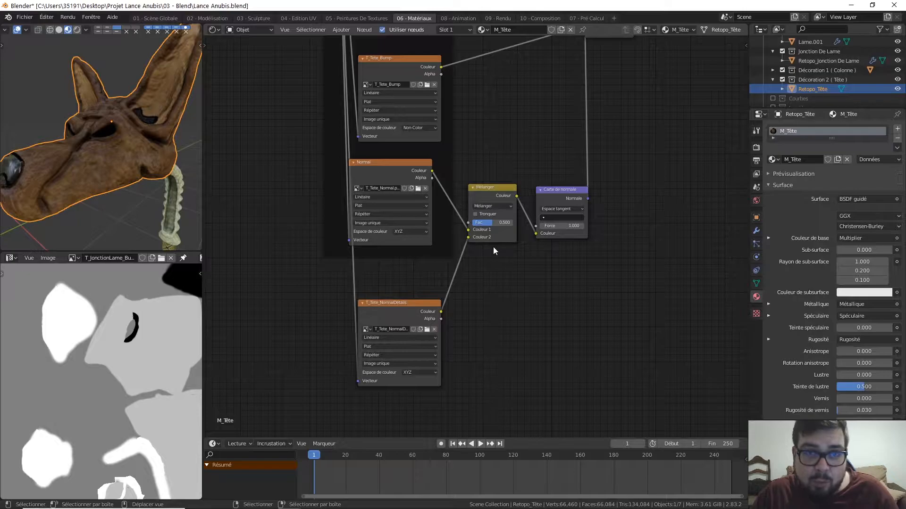
Step: Delete the Mélanger node and spread the Carte de normale and Normal texture nodes to make room between them
left_click(495, 190)
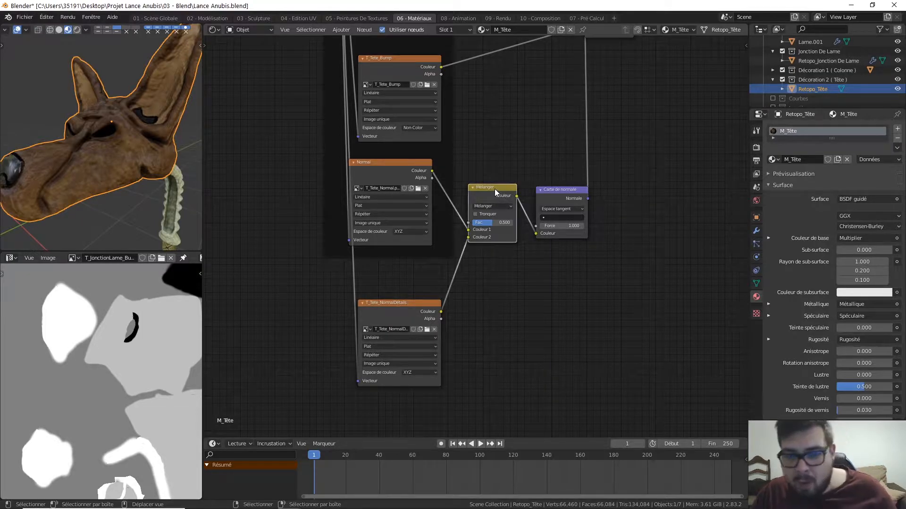
key("x")
left_click_drag(539, 193, 587, 129)
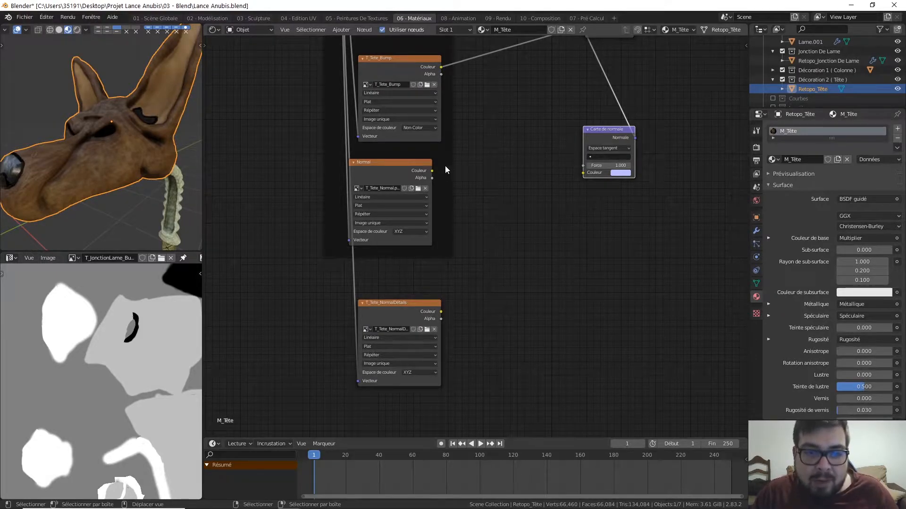
left_click_drag(404, 165, 412, 165)
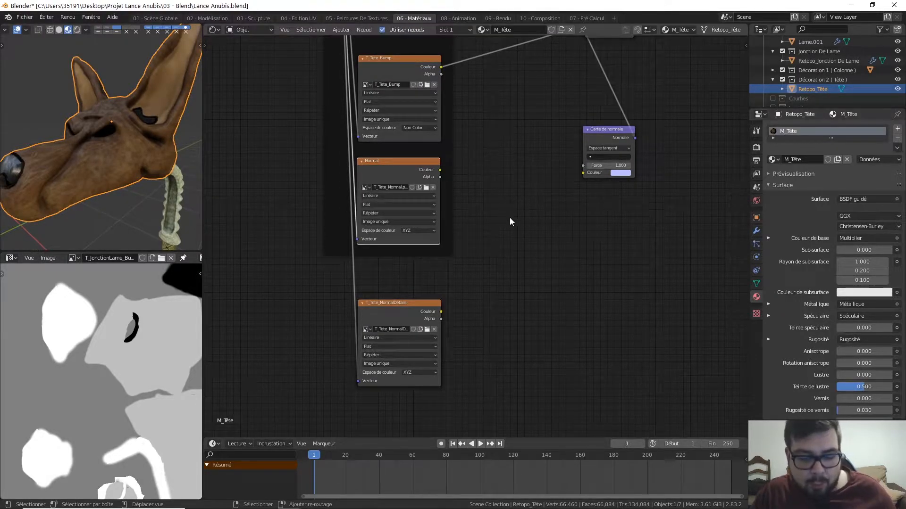
Step: Add a Séparer XYZ node beside the Normal texture and connect the texture's Couleur output to its Vecteur input
key("shift+a")
mouse_move(507, 217)
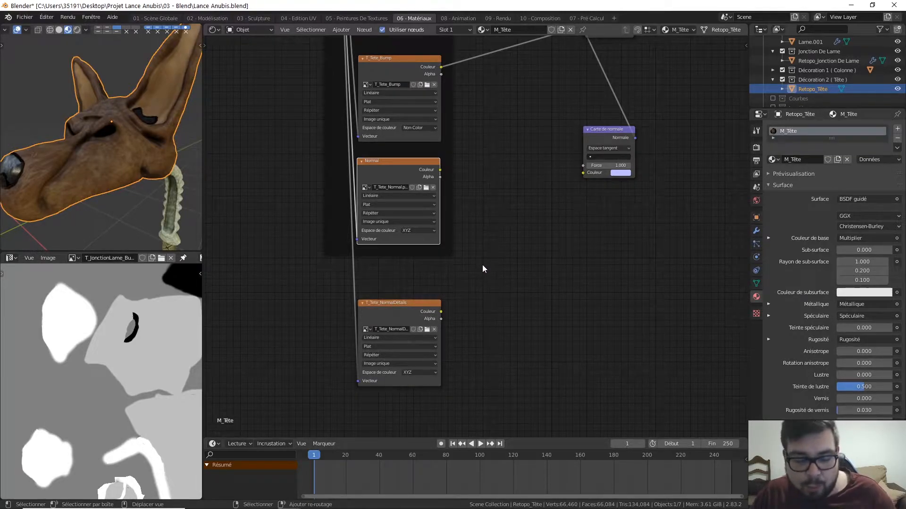
key("shift+a")
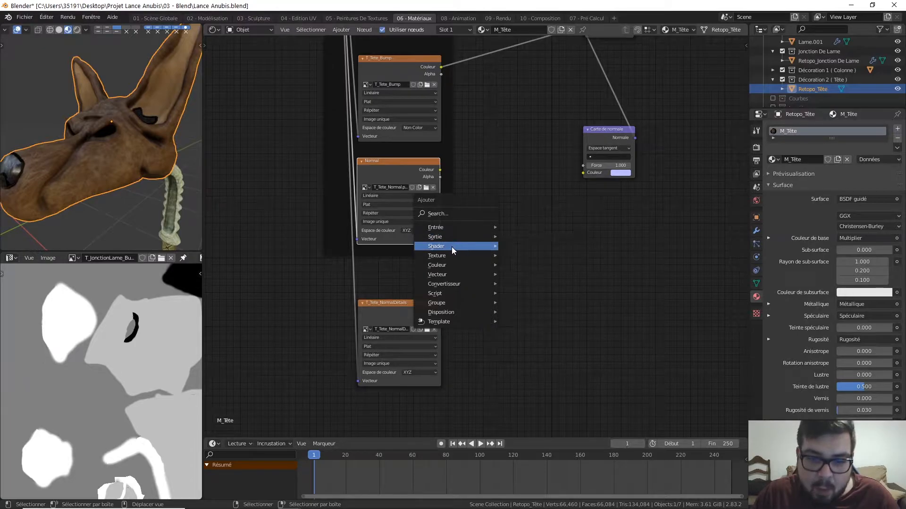
mouse_move(451, 287)
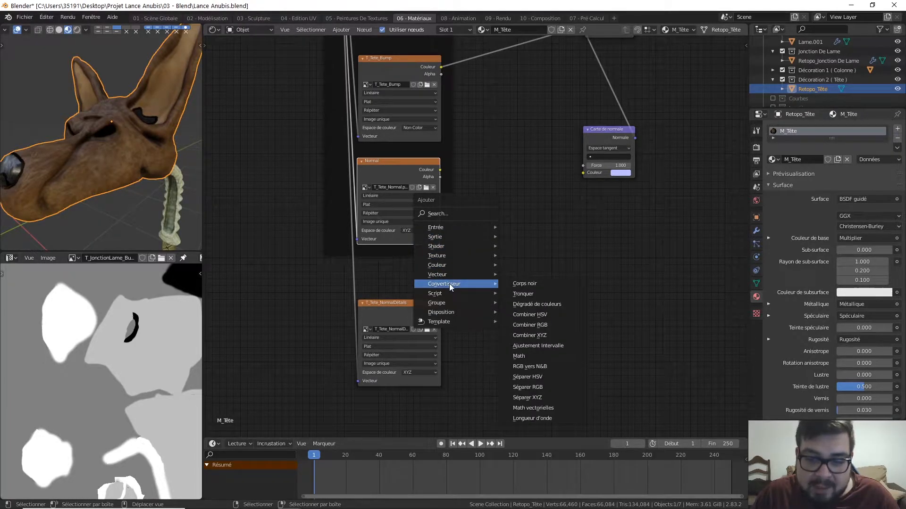
left_click(538, 401)
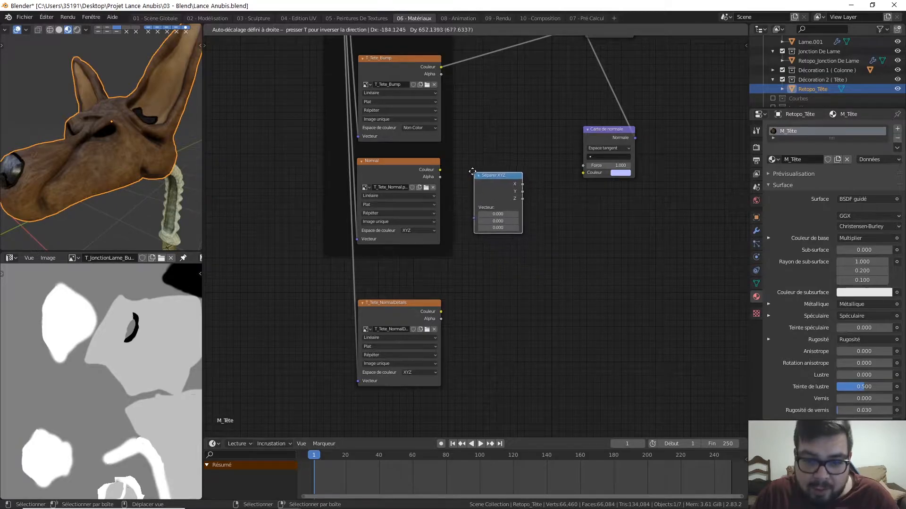
left_click(471, 169)
left_click(442, 172)
left_click_drag(440, 169, 474, 217)
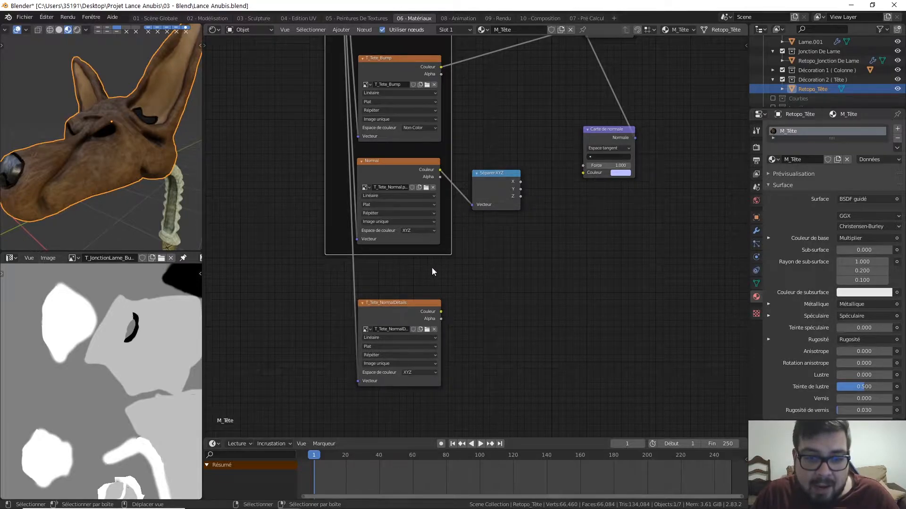
Step: Duplicate the Séparer XYZ node beside T_Tete_NormalDétails and connect that texture's Couleur output to its Vecteur input
left_click(490, 182)
key("shift+d")
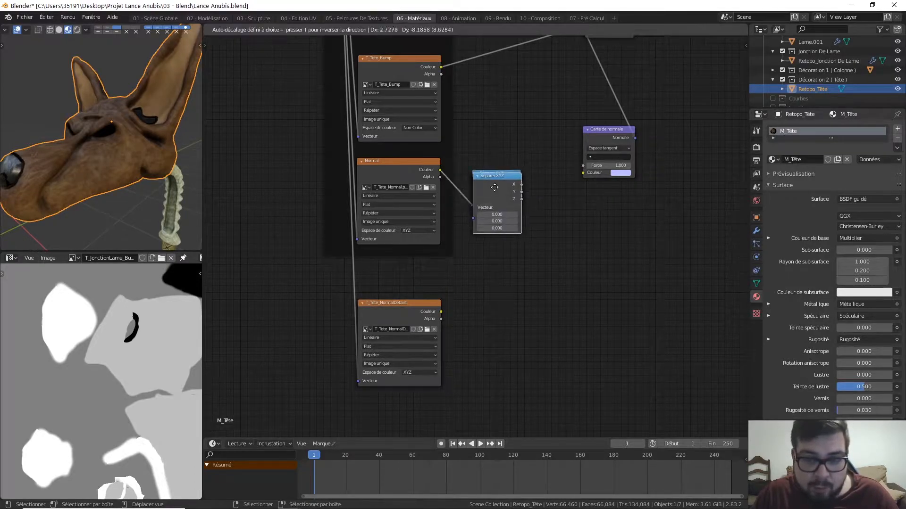
left_click(490, 306)
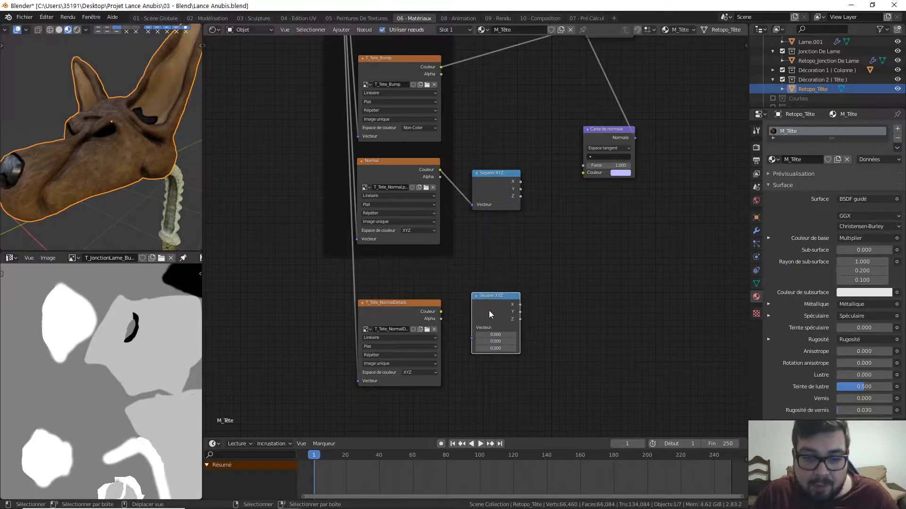
left_click_drag(441, 312, 472, 338)
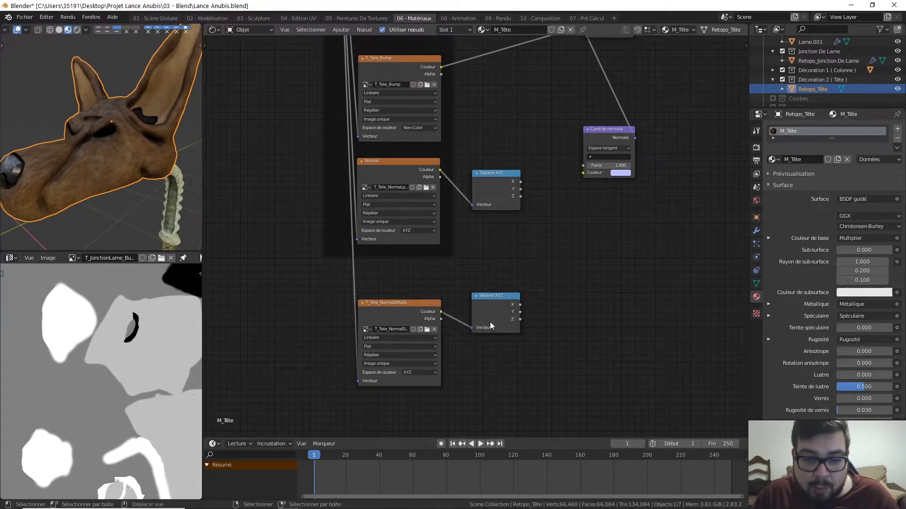
left_click_drag(505, 305, 497, 305)
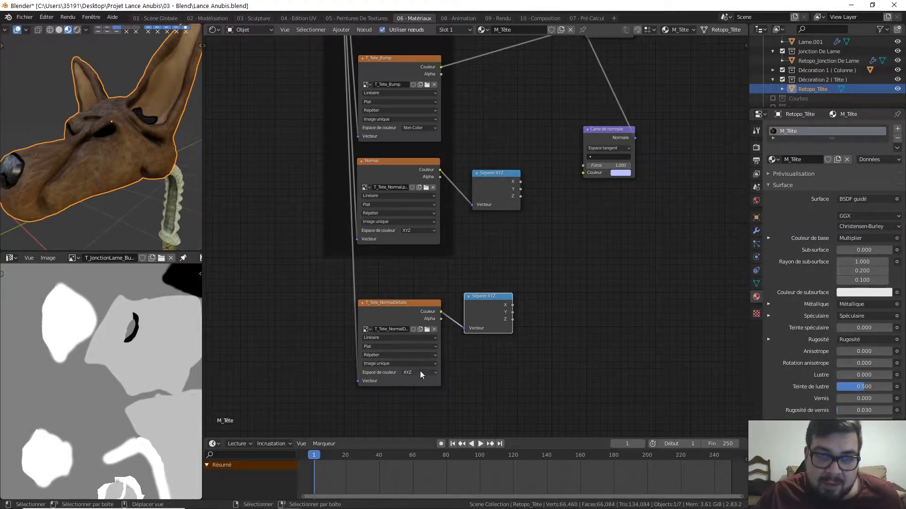
Step: Feed the X, Y and Z outputs of the Normal texture's Séparer XYZ in turn into Carte de normale's Couleur, inspecting the head
middle_click_drag(489, 255, 464, 282)
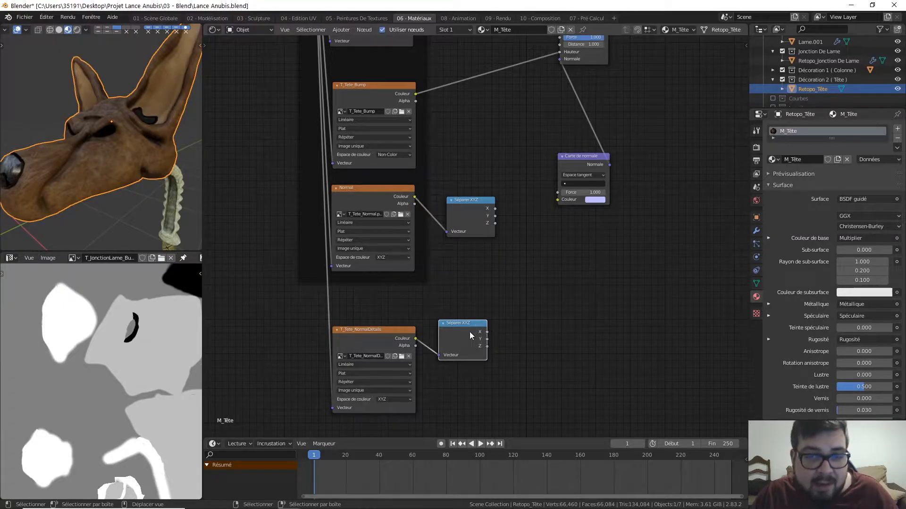
middle_click_drag(514, 212, 504, 252)
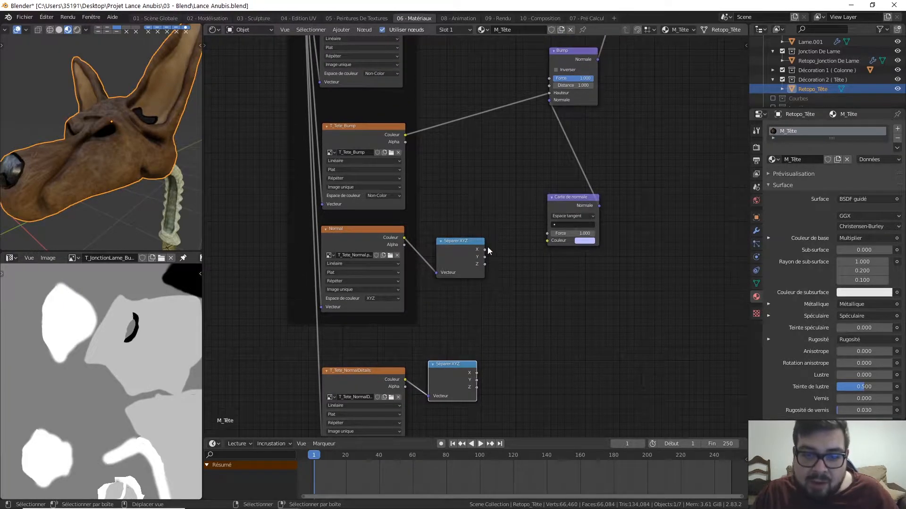
left_click_drag(485, 250, 547, 240)
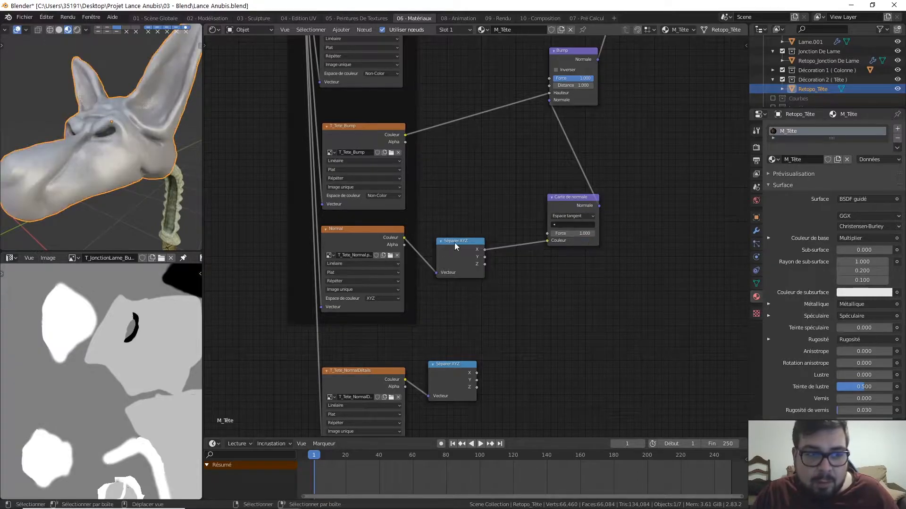
mouse_move(125, 186)
middle_mouse_down()
mouse_move(153, 183)
mouse_move(3, 182)
mouse_move(119, 140)
mouse_move(89, 165)
mouse_move(53, 163)
middle_mouse_up()
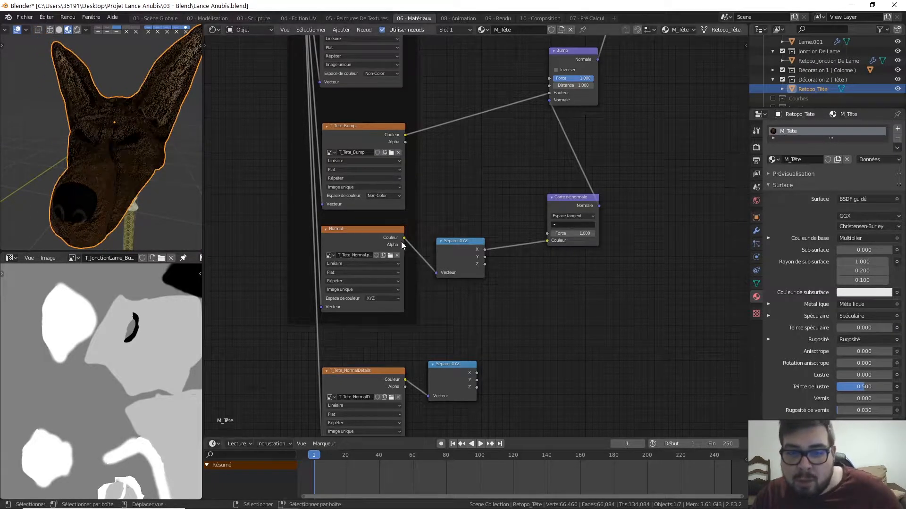
left_click_drag(487, 258, 548, 240)
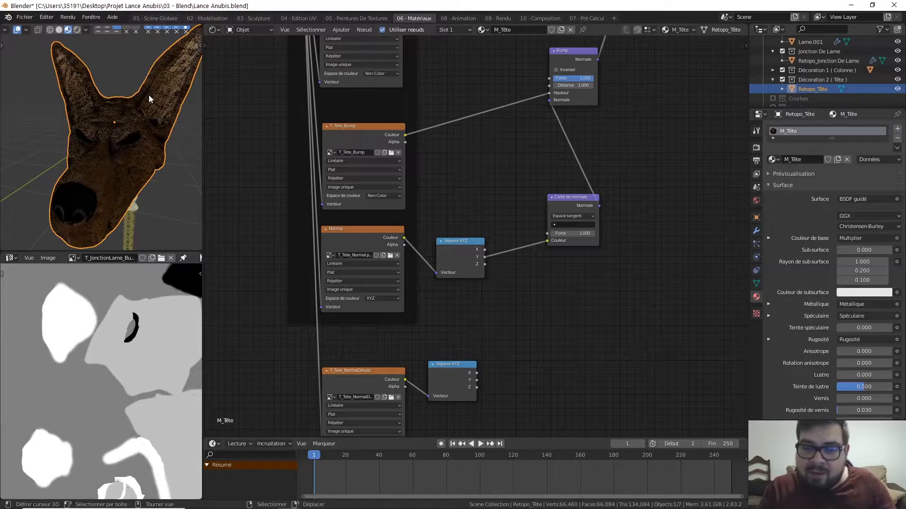
left_click_drag(485, 264, 550, 242)
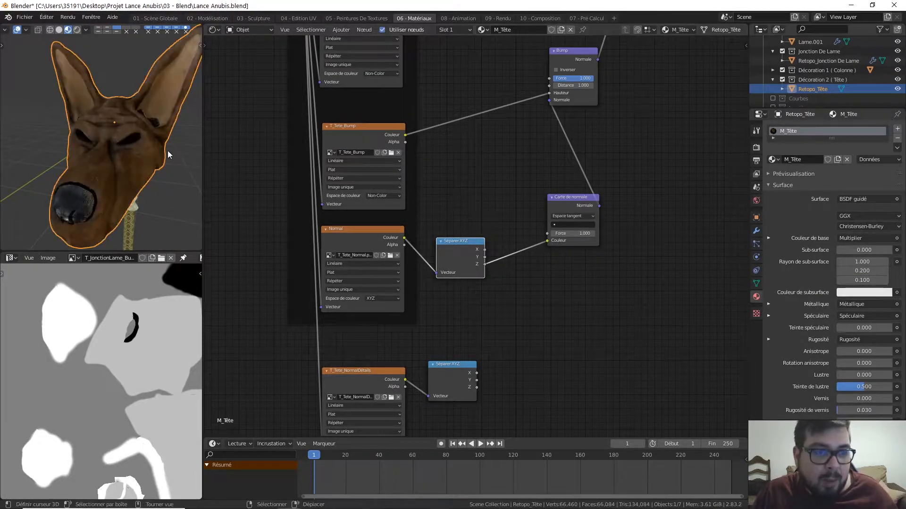
middle_click_drag(157, 172, 163, 137)
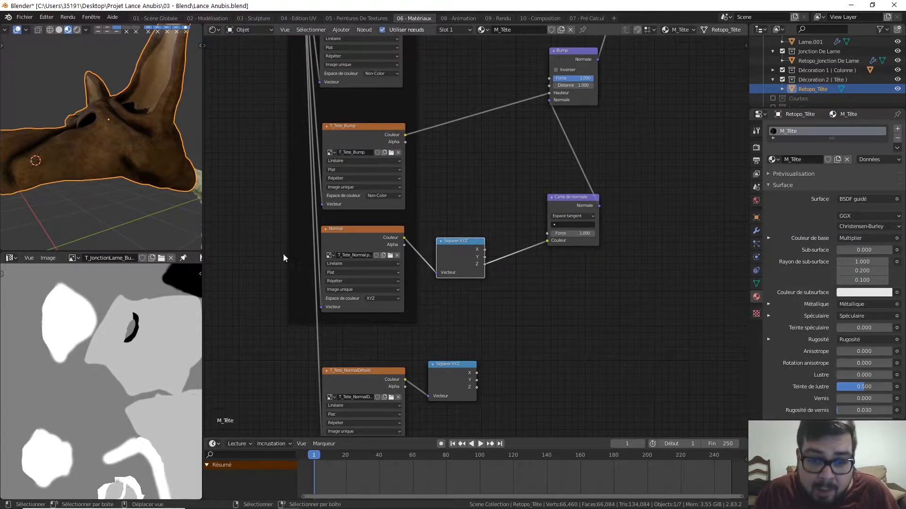
Step: Connect the Normal texture's Couleur output directly to Carte de normale's Couleur, inspect the head, and shift the Séparer XYZ node below that link
left_click_drag(404, 237, 547, 240)
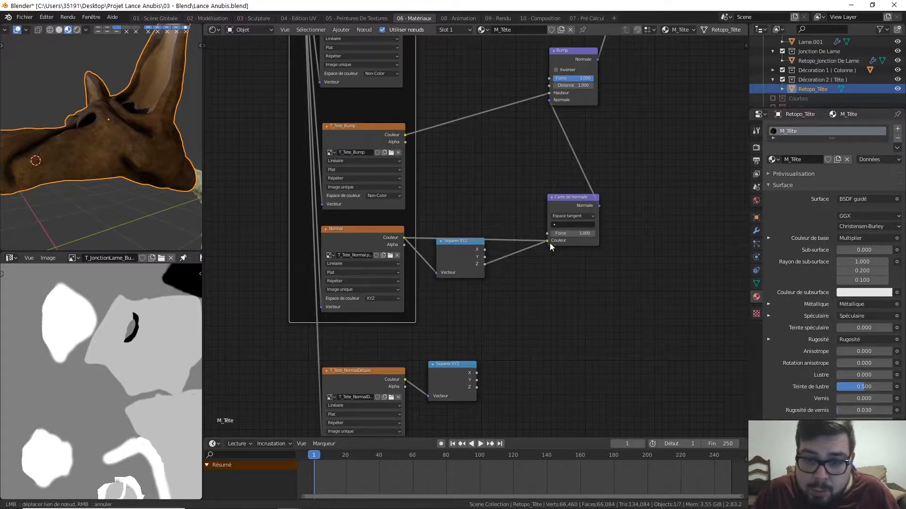
middle_click_drag(125, 171, 7, 160)
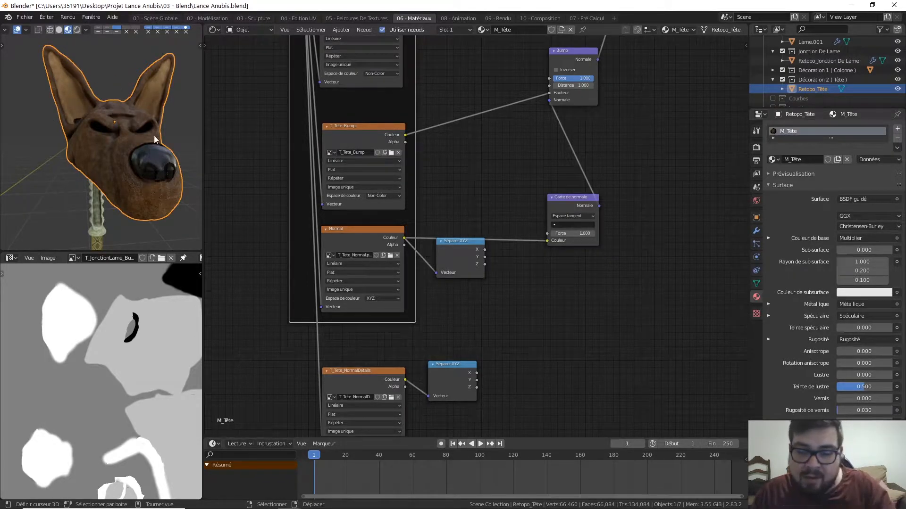
left_click_drag(485, 251, 524, 260)
left_click(466, 252)
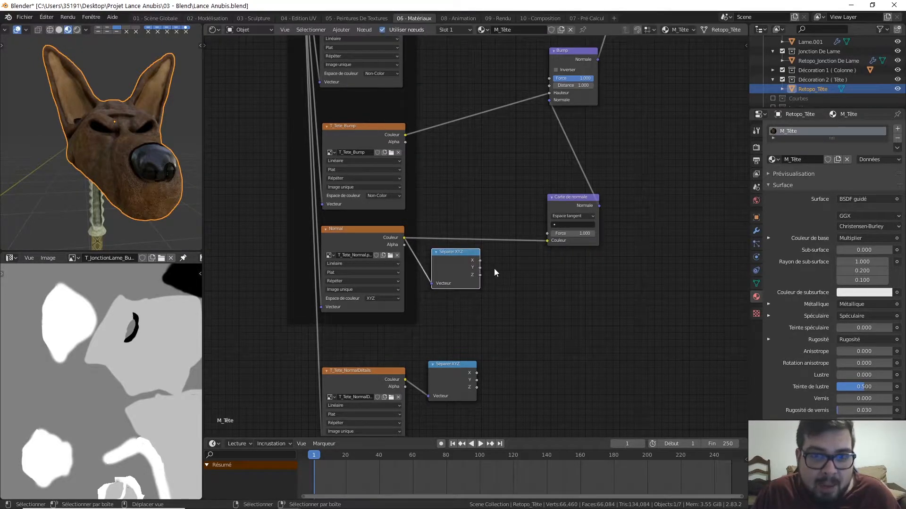
Step: Feed the X, Y and Z outputs of T_Tete_NormalDétails' Séparer XYZ in turn into Carte de normale's Couleur, inspecting the head
middle_click_drag(516, 288, 485, 238)
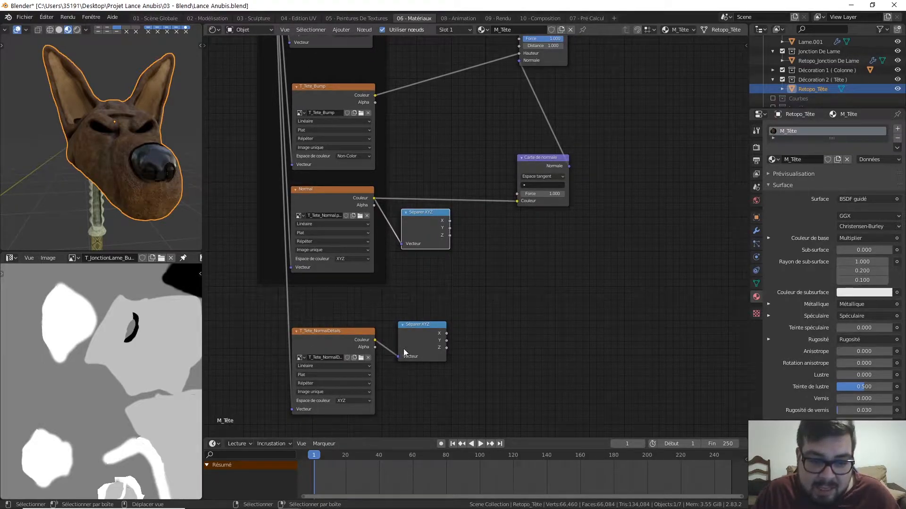
left_click_drag(446, 334, 522, 202)
mouse_move(150, 164)
middle_mouse_down()
mouse_move(78, 162)
mouse_move(128, 166)
middle_mouse_up()
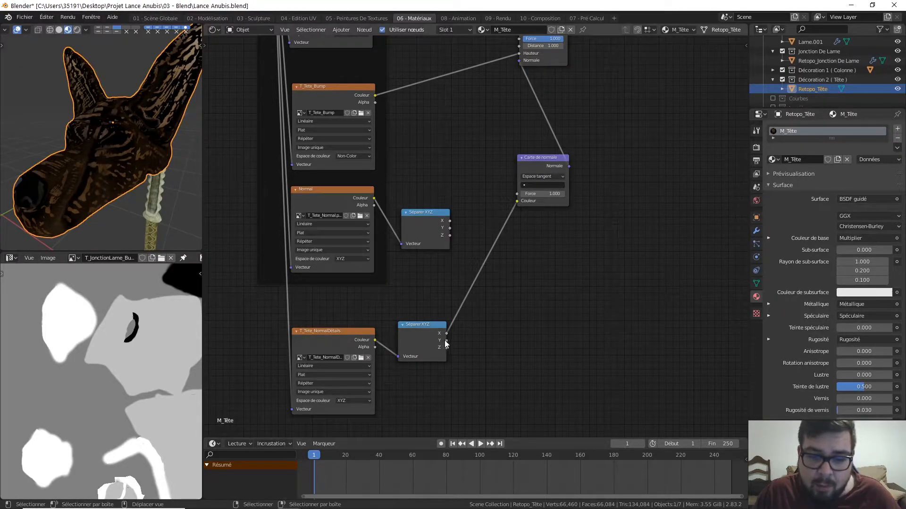
mouse_move(447, 340)
left_mouse_down()
mouse_move(524, 230)
mouse_move(520, 201)
left_mouse_up()
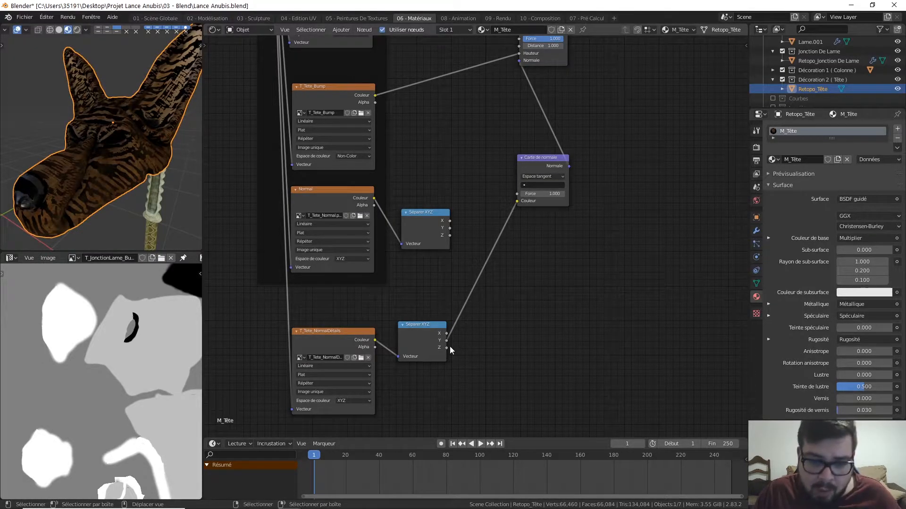
mouse_move(446, 347)
left_mouse_down()
mouse_move(507, 259)
mouse_move(517, 201)
left_mouse_up()
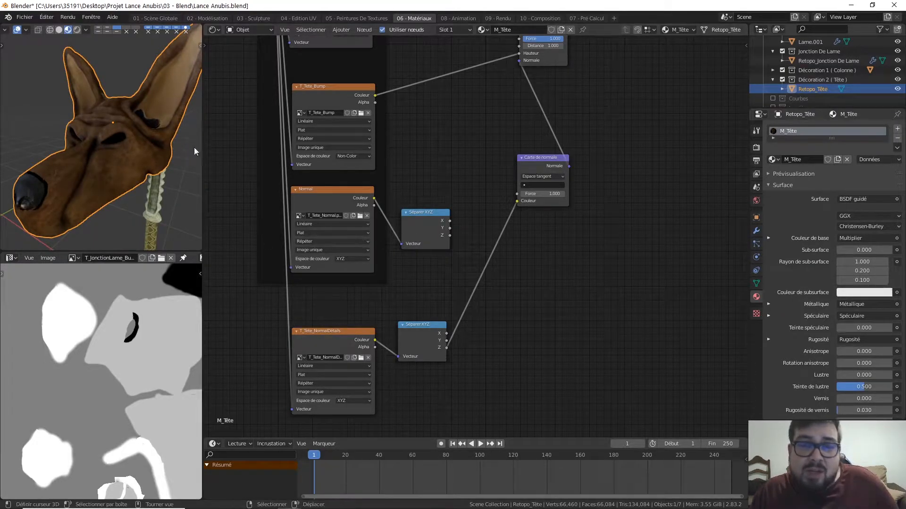
Step: Disconnect Carte de normale's Couleur input and move the node up closer to the Bump node
left_click_drag(519, 200, 509, 202)
left_click_drag(538, 160, 557, 89)
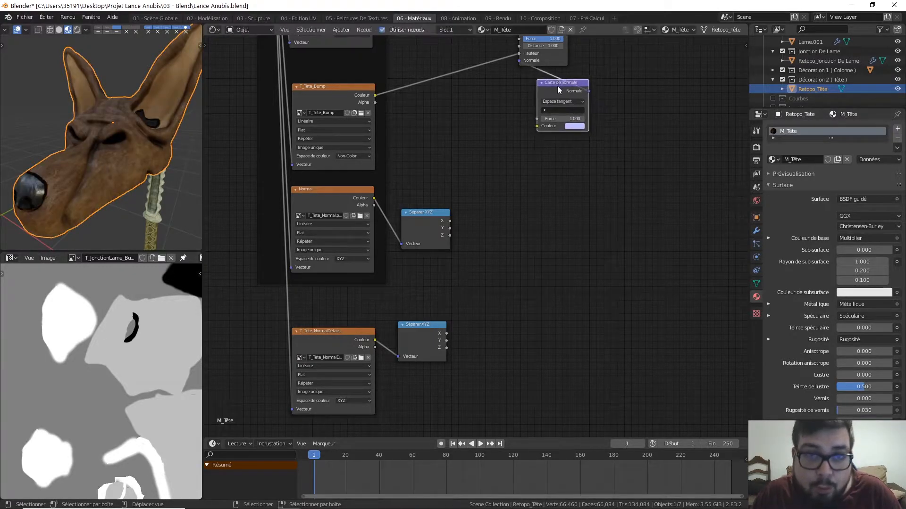
left_click(528, 242)
key("shift+a")
mouse_move(466, 228)
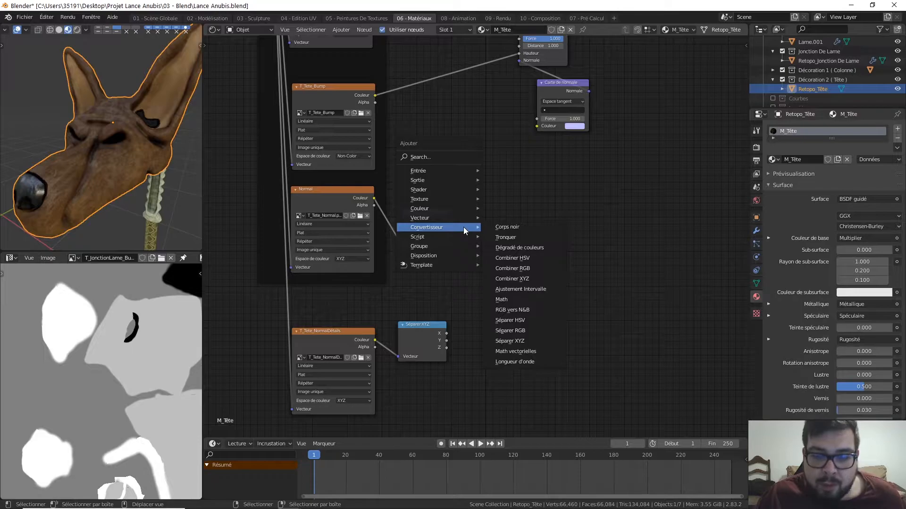
mouse_move(446, 216)
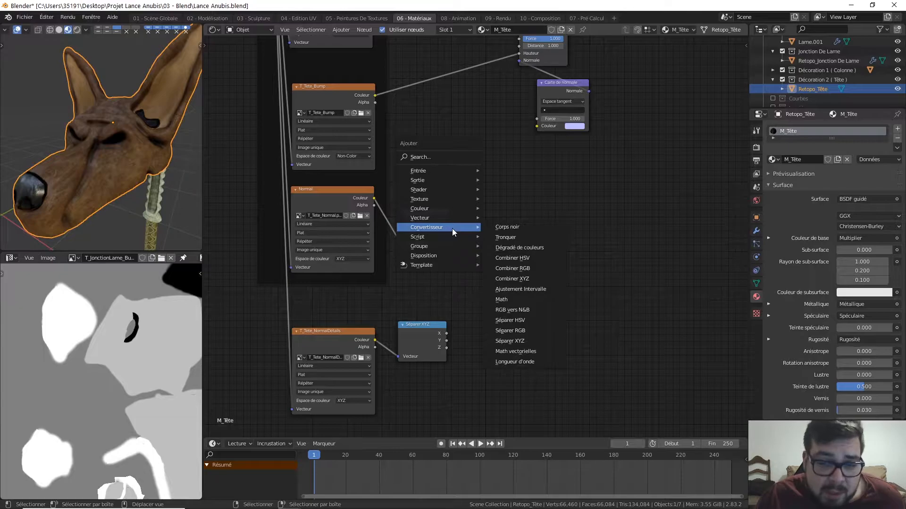
left_click(527, 279)
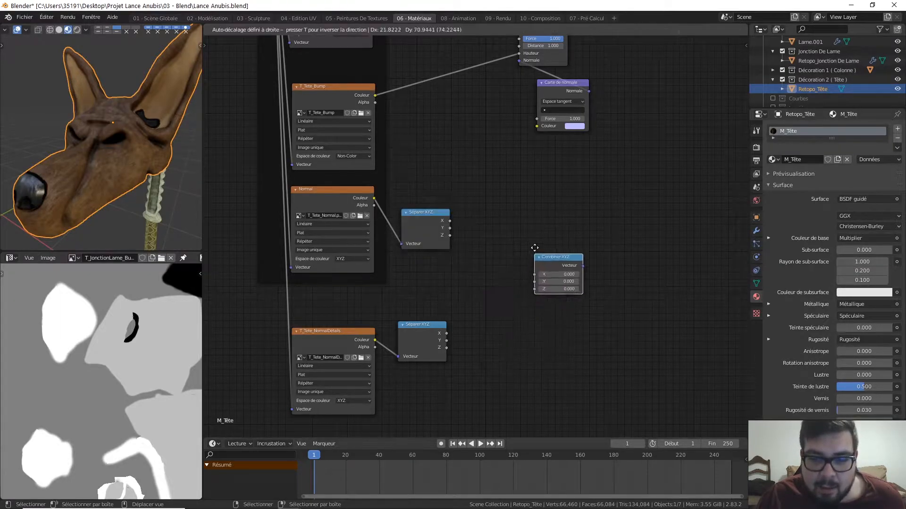
left_click(515, 204)
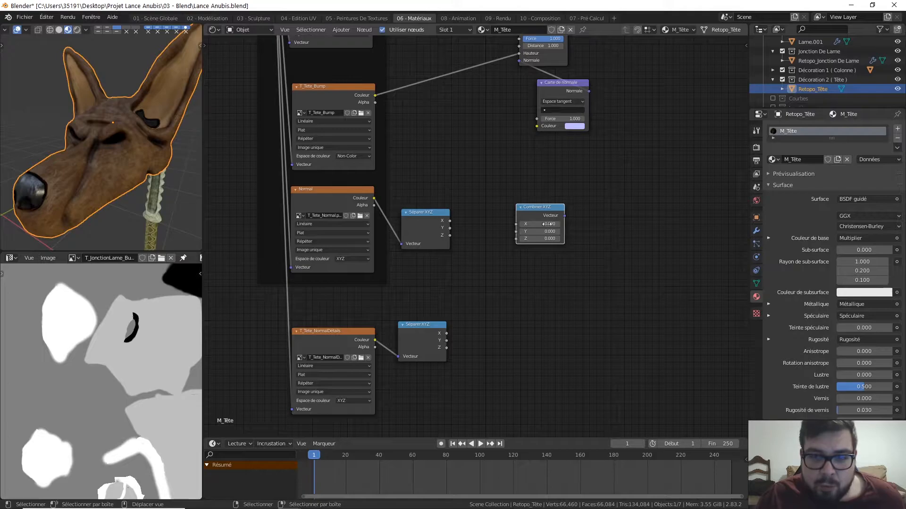
left_click_drag(450, 221, 516, 224)
left_click_drag(446, 334, 516, 223)
left_click_drag(450, 222, 517, 224)
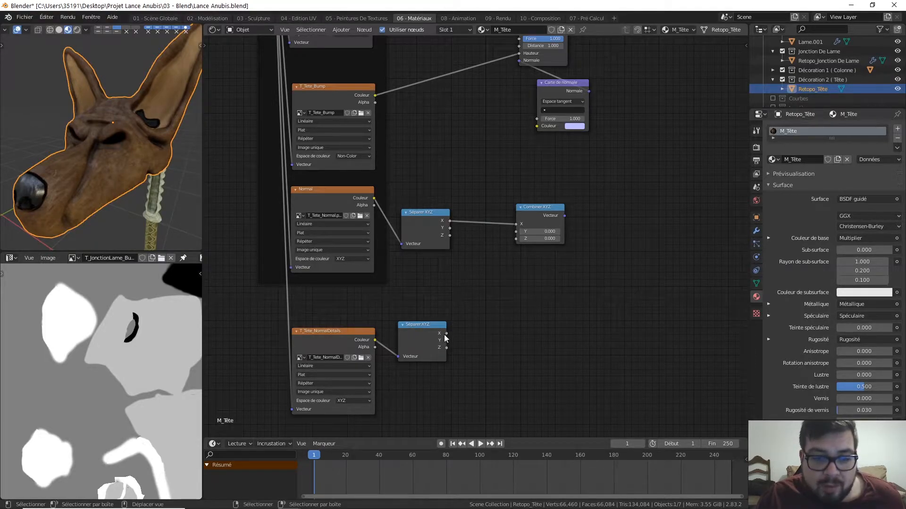
left_click_drag(446, 334, 491, 256)
left_click_drag(548, 209, 549, 191)
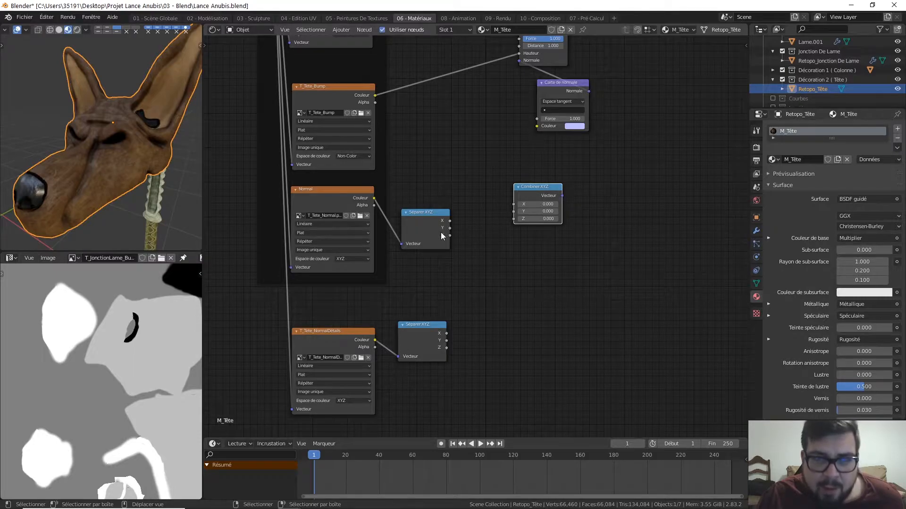
key("x")
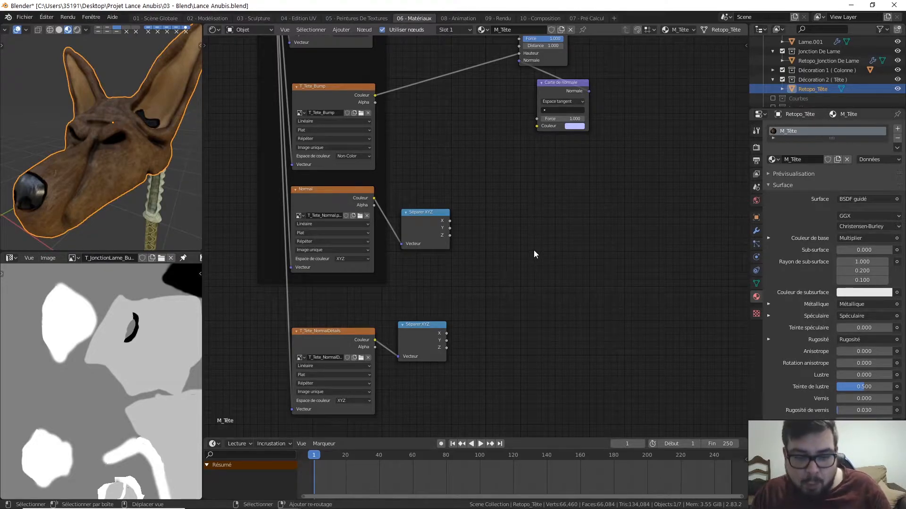
Step: Add a Math node set to Ajouter and connect the X outputs of both Séparer XYZ nodes to its two Valeur inputs
key("shift+a")
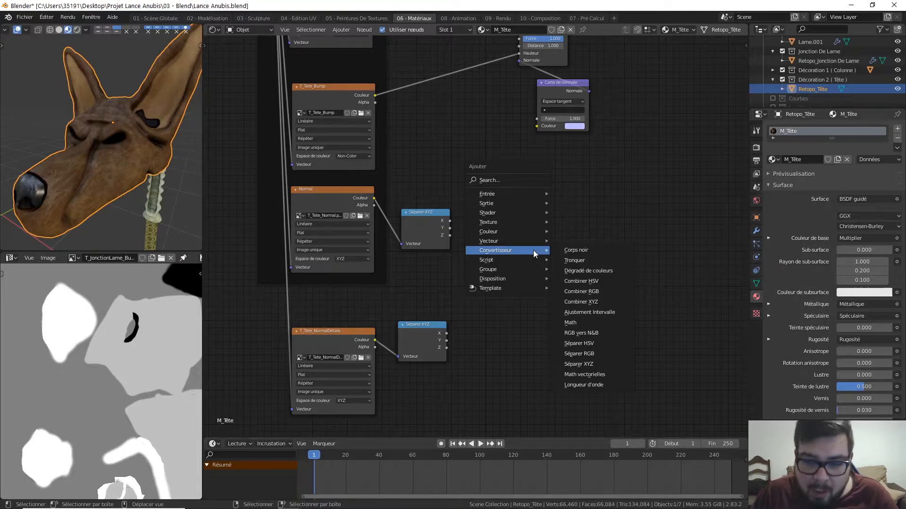
left_click(586, 326)
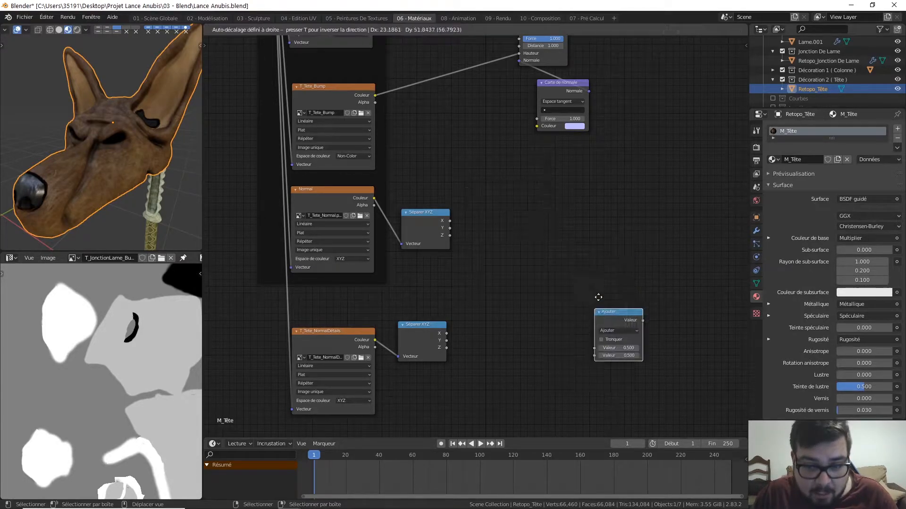
left_click(490, 200)
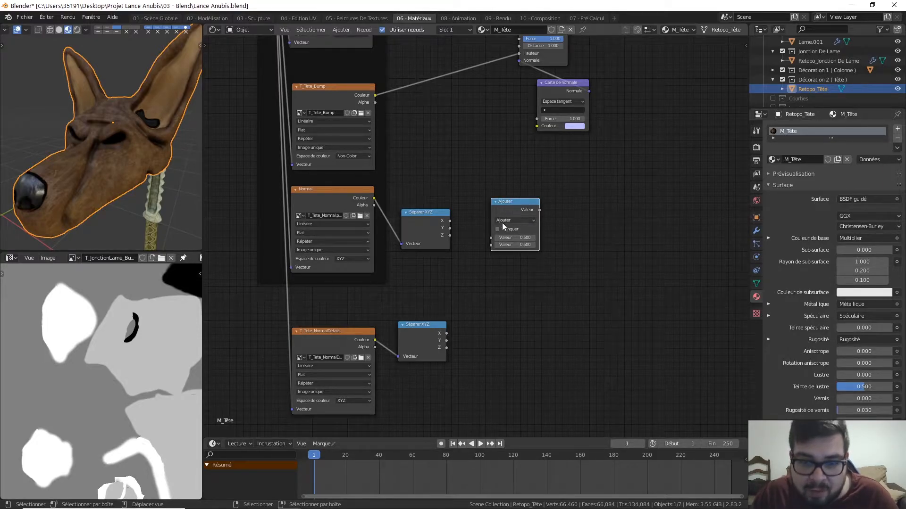
left_click_drag(449, 221, 494, 237)
left_click_drag(446, 333, 496, 247)
left_click_drag(535, 203, 524, 188)
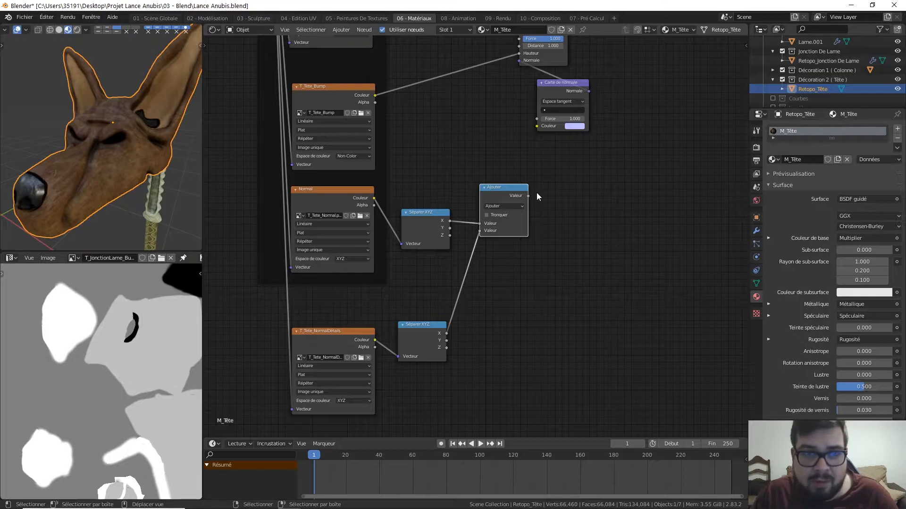
left_click_drag(499, 193, 500, 180)
Step: Duplicate the Ajouter node below the first and connect the Y outputs of both Séparer XYZ nodes to its Valeur inputs
key("shift+d")
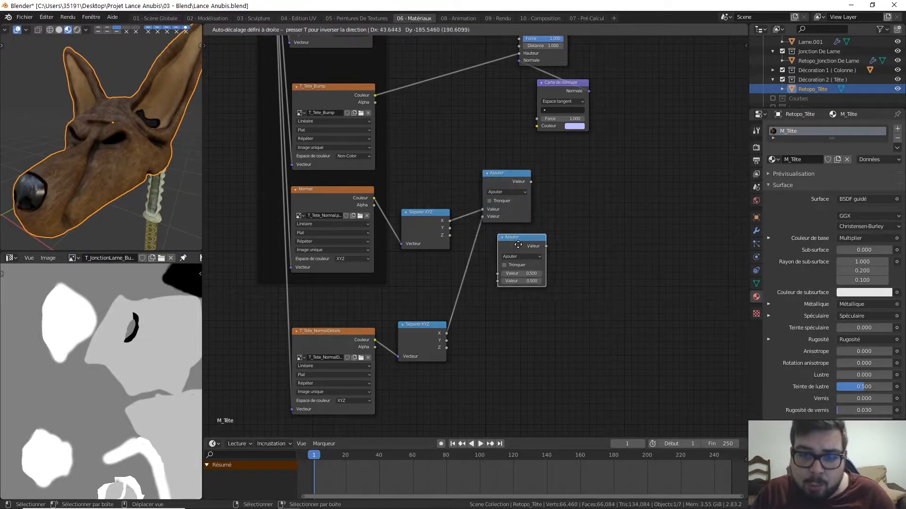
left_click(511, 247)
left_click(447, 231)
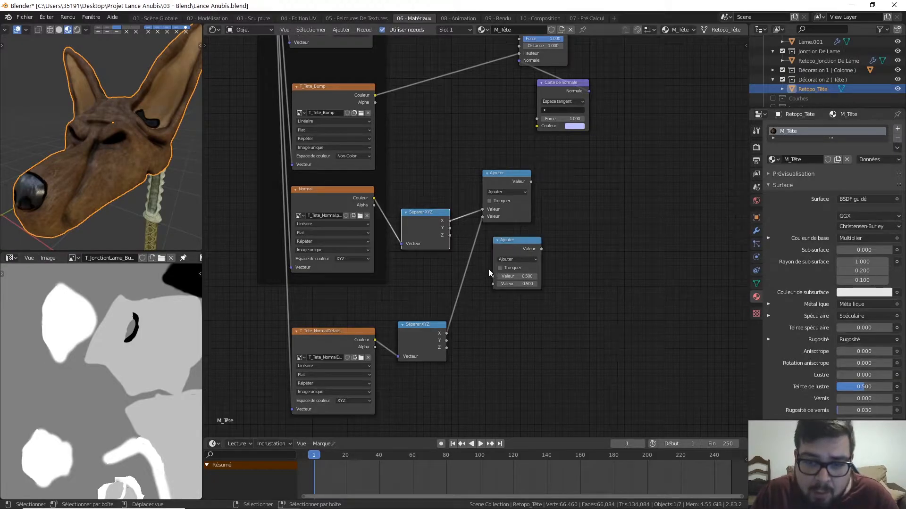
left_click_drag(450, 228, 492, 276)
left_click_drag(446, 340, 498, 281)
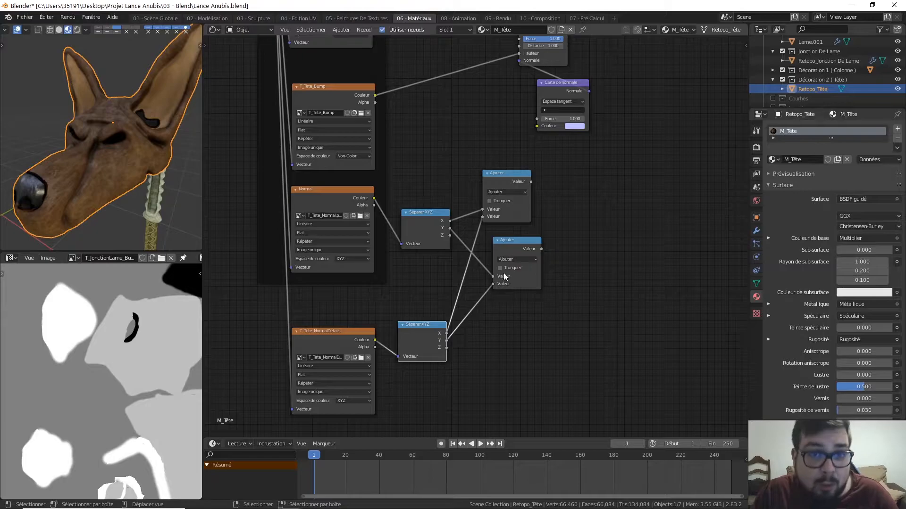
left_click_drag(525, 245, 514, 250)
Step: Duplicate the Ajouter node a second time and connect the Z outputs of both Séparer XYZ nodes to its Valeur inputs
key("shift+d")
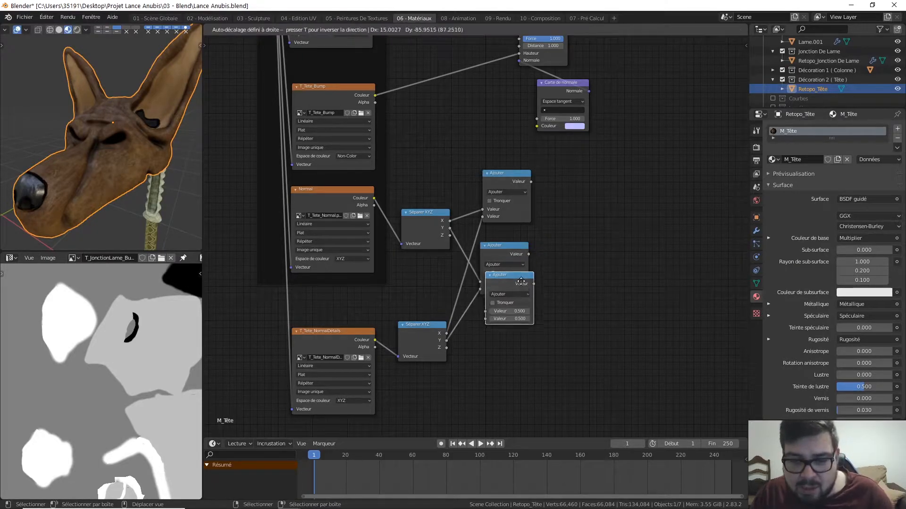
left_click(515, 311)
left_click(461, 282)
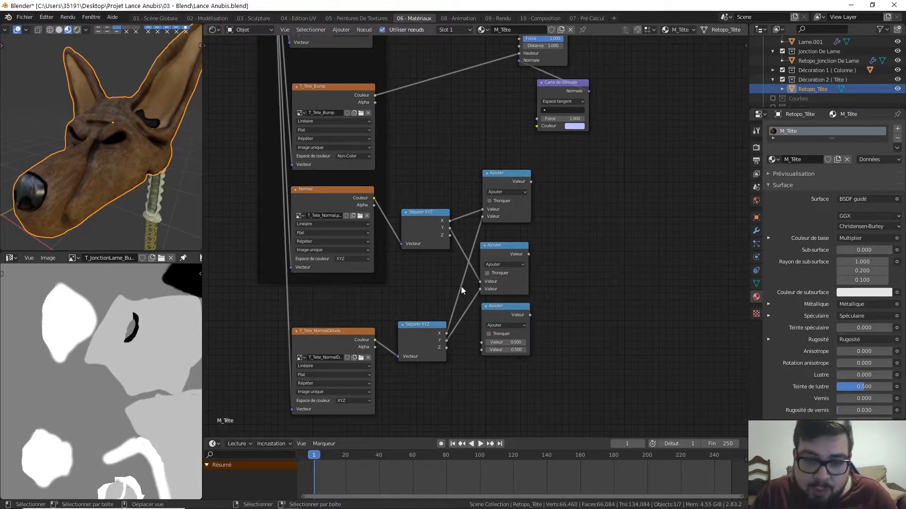
left_click_drag(449, 235, 481, 350)
left_click_drag(508, 308, 506, 312)
Step: Spread out the X-channel Ajouter node and the two Séparer XYZ nodes so their links are easier to read
mouse_move(511, 174)
left_mouse_down()
mouse_move(497, 150)
mouse_move(510, 164)
left_mouse_up()
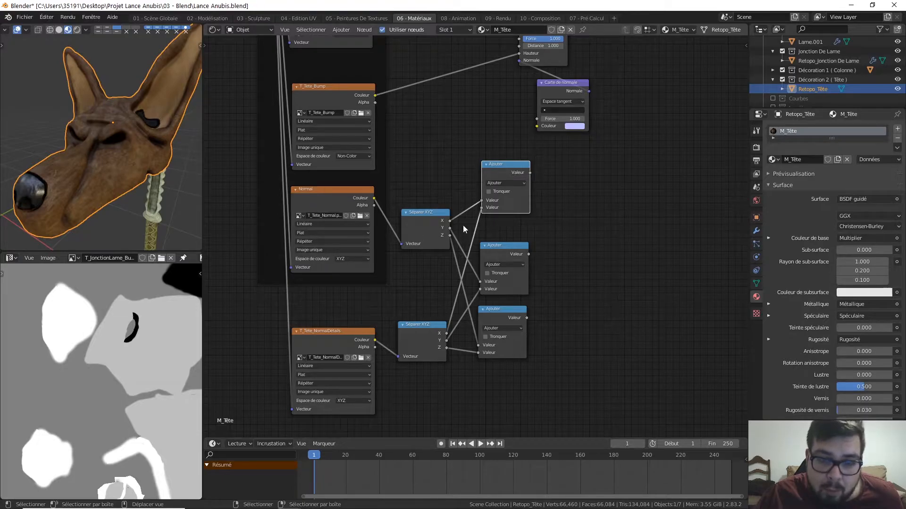
left_click_drag(425, 213, 414, 188)
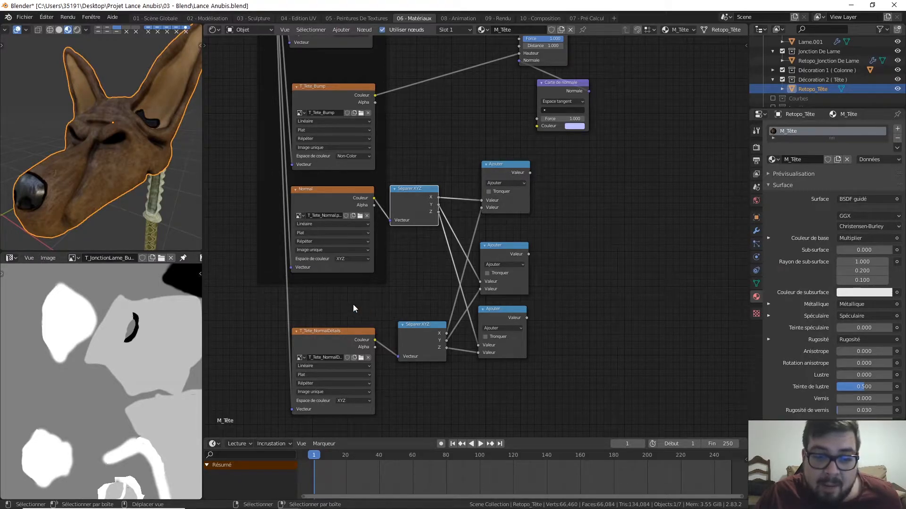
left_click_drag(420, 326, 414, 325)
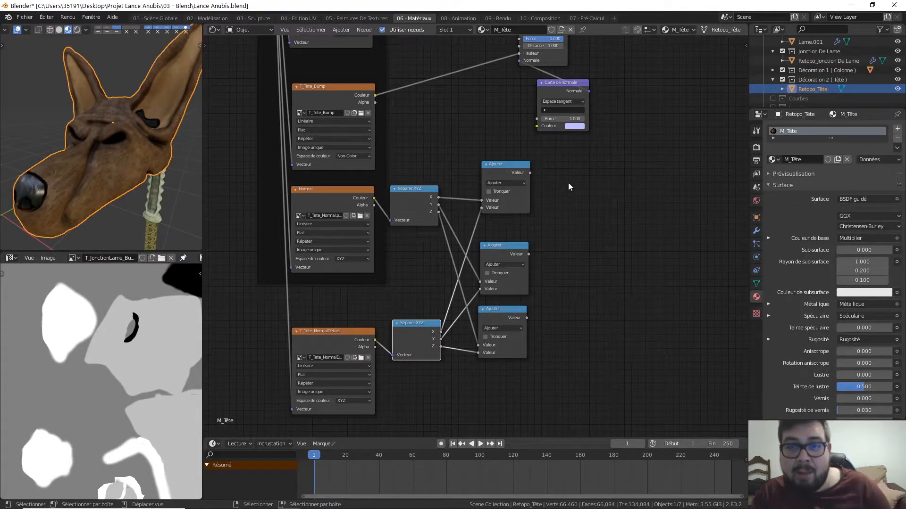
Step: Connect the X-channel Ajouter node's Valeur output to Carte de normale's Couleur and inspect the skin around the eye up close
middle_click_drag(565, 184, 538, 215)
left_click_drag(499, 211, 507, 168)
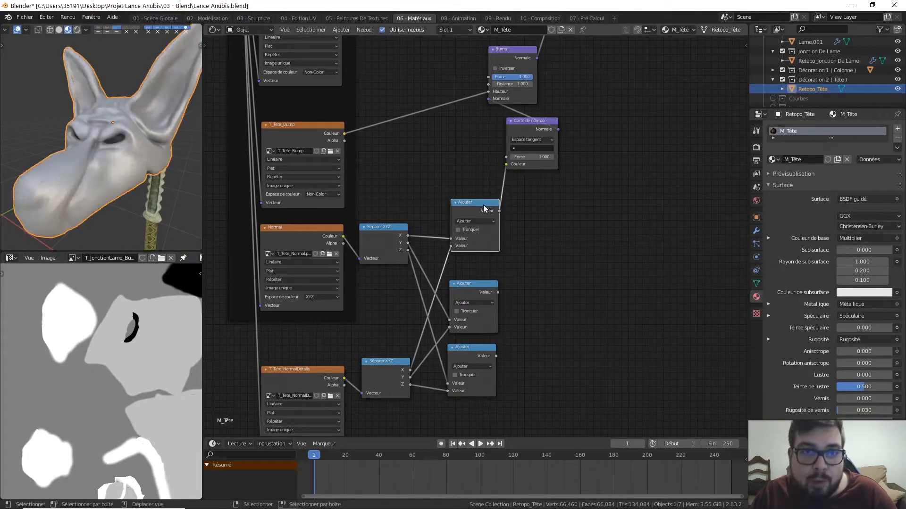
middle_click_drag(136, 160, 175, 125)
scroll(175, 160, "up", 3)
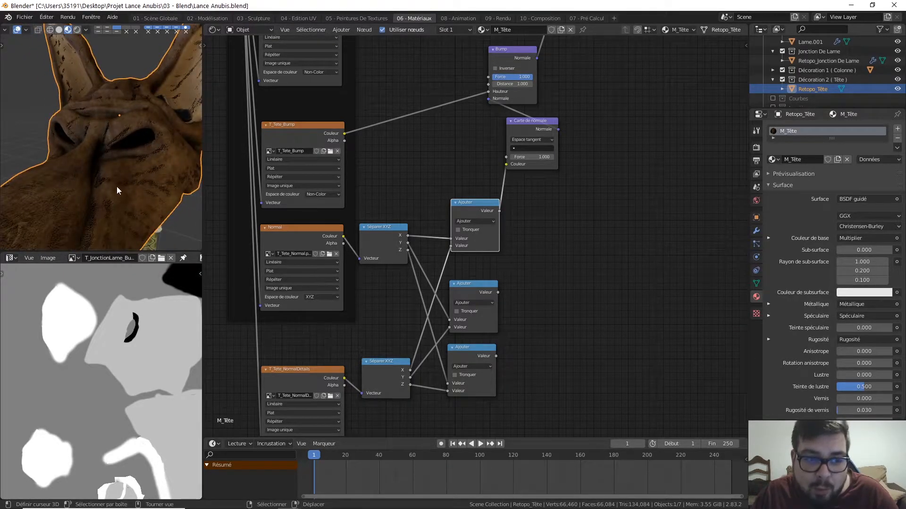
scroll(154, 175, "up", 4)
middle_click_drag(146, 184, 170, 181)
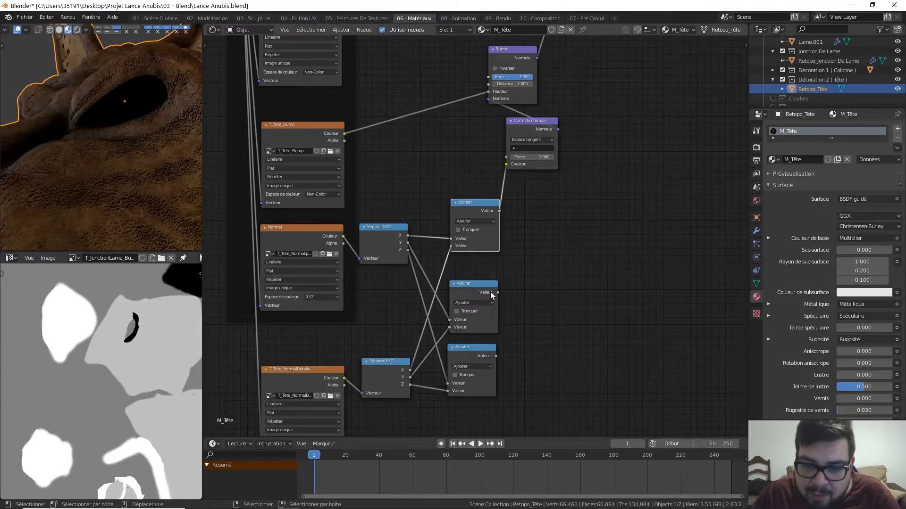
Step: Feed the Y-channel Ajouter node's Valeur output into Carte de normale's Couleur and inspect the head from several angles
left_click_drag(498, 292, 507, 164)
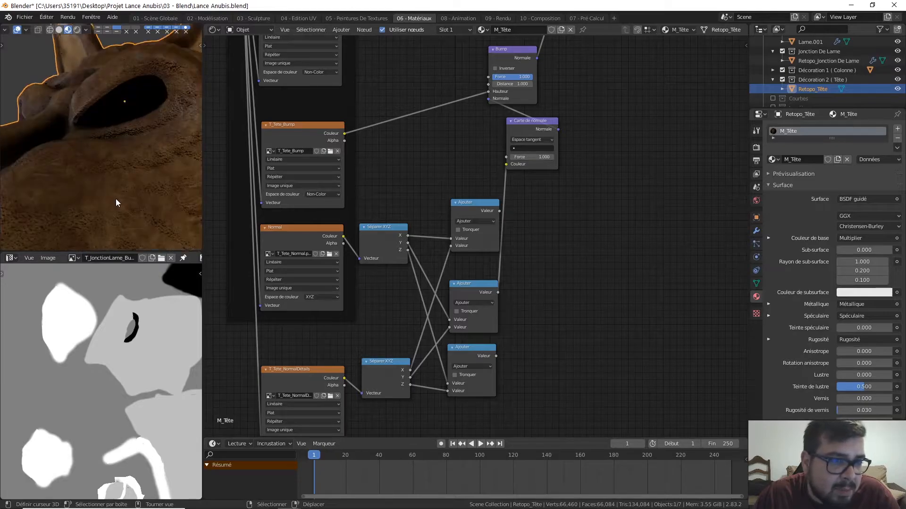
middle_click_drag(117, 202, 142, 203)
middle_click_drag(157, 126, 166, 161)
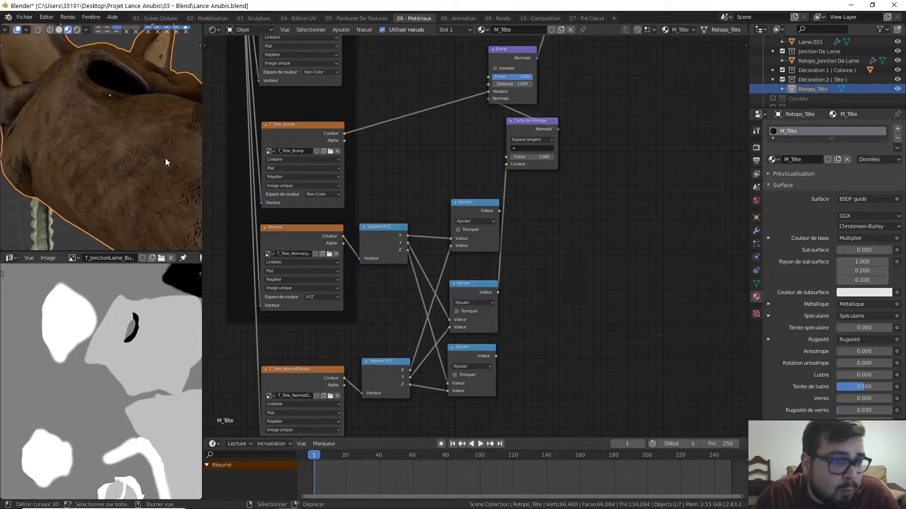
middle_click_drag(98, 183, 185, 191)
Step: Connect the Z-channel Ajouter node's Valeur output to Carte de normale's Couleur and inspect the head from the front
left_click_drag(497, 356, 506, 164)
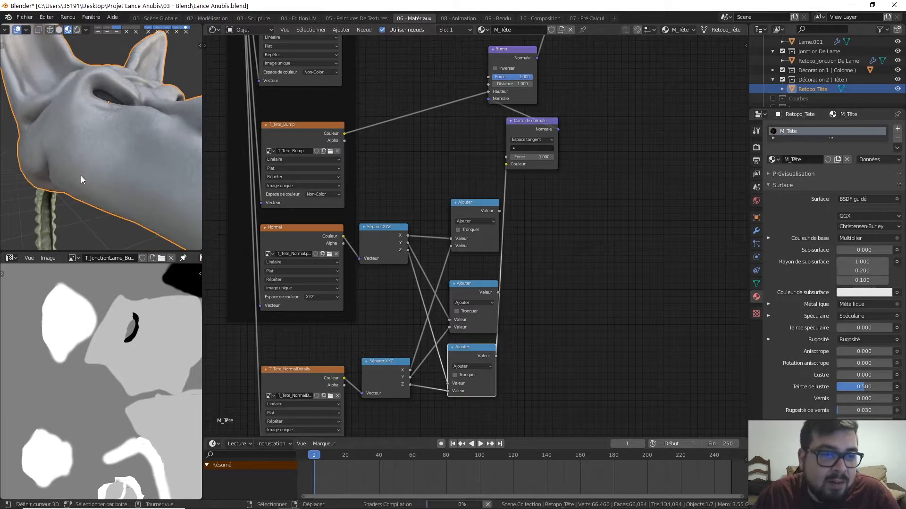
middle_click_drag(114, 174, 153, 162)
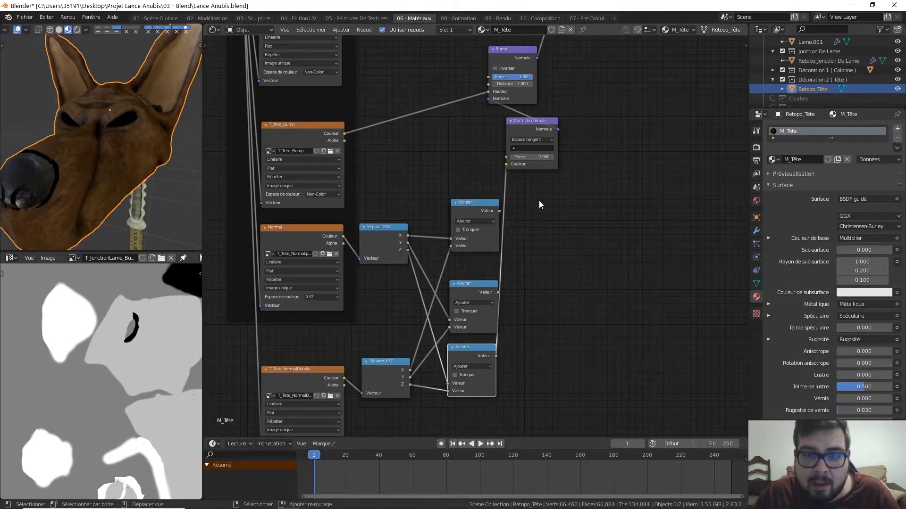
middle_click_drag(516, 210, 491, 224)
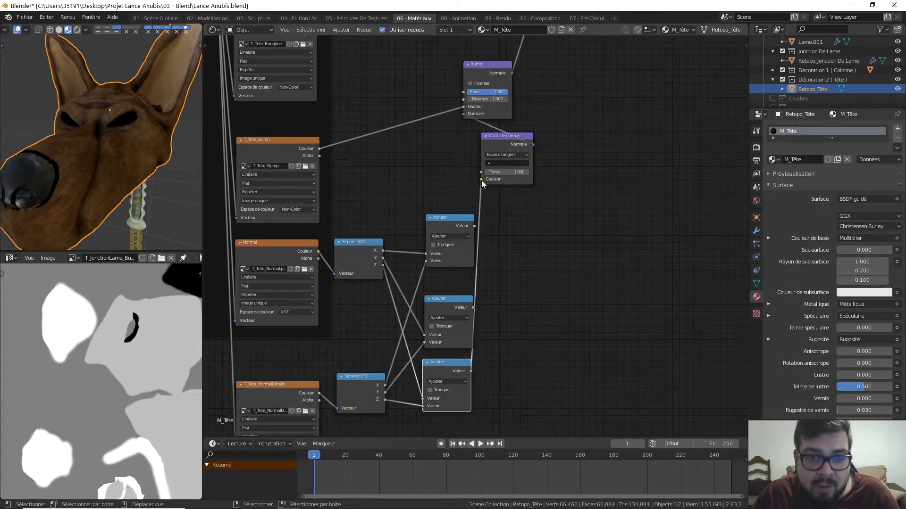
Step: Disconnect the Z-channel Ajouter node from Carte de normale and reposition it beneath the Y-channel Ajouter node
left_click_drag(481, 179, 477, 226)
left_click_drag(445, 362, 455, 365)
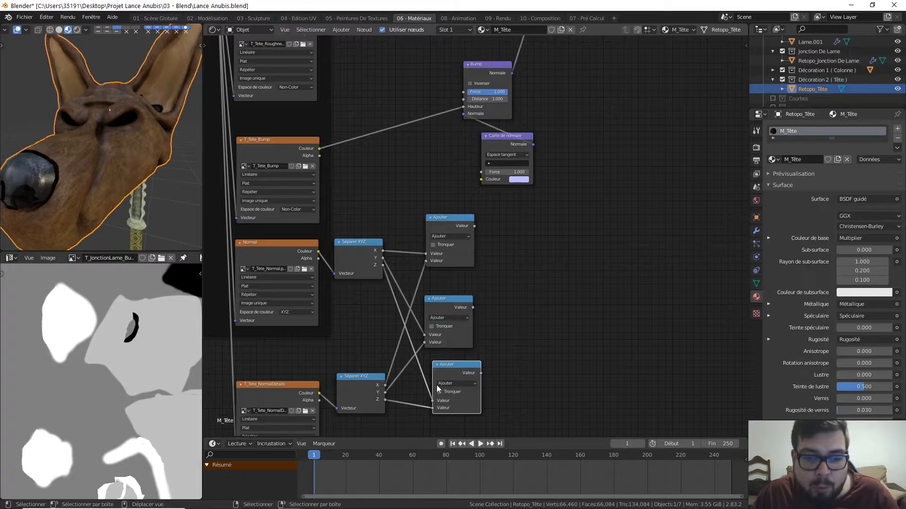
left_click_drag(453, 369, 445, 374)
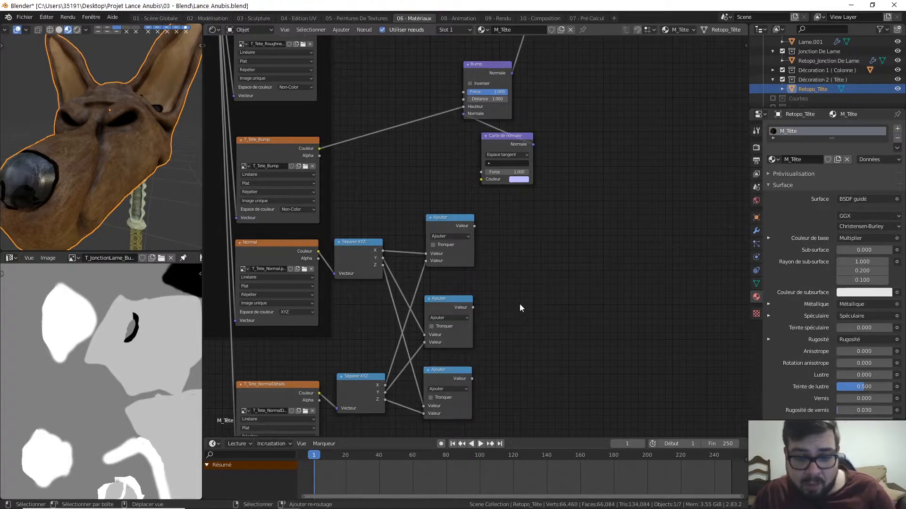
Step: Add a Combiner XYZ converter node and place it to the right of the three Ajouter nodes
key("shift+a")
mouse_move(520, 304)
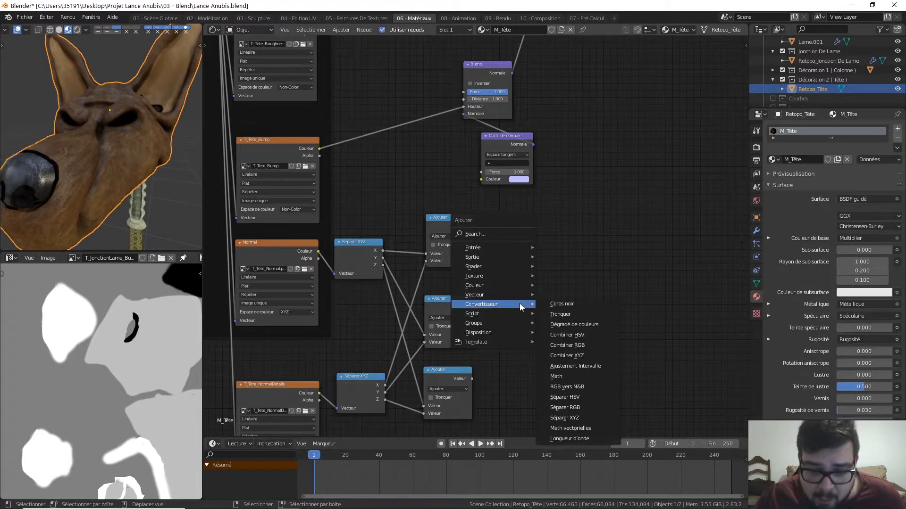
left_click(575, 359)
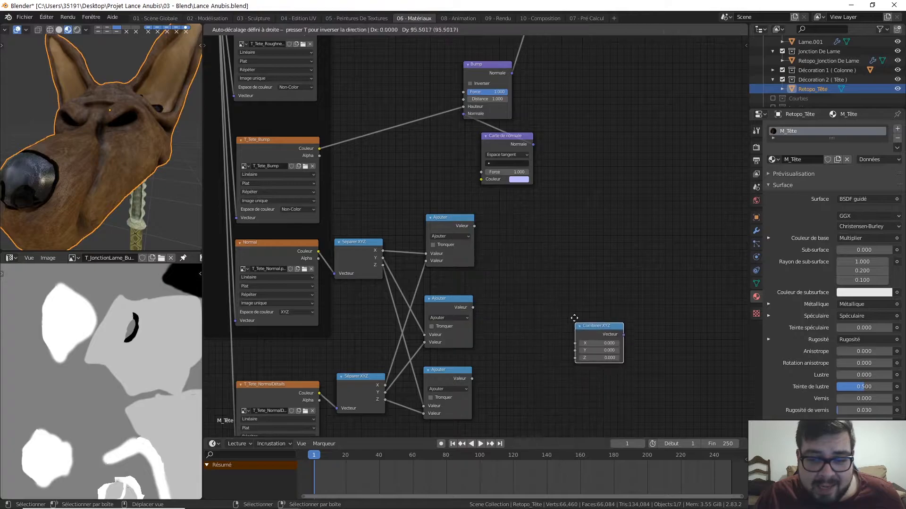
left_click(539, 308)
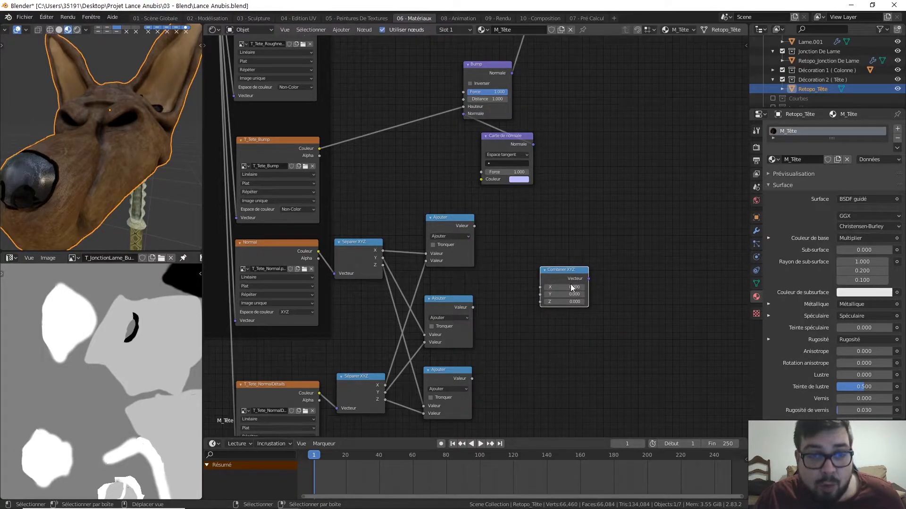
Step: Connect the three Ajouter outputs to Combiner XYZ's X, Y and Z and its Vecteur to Carte de normale's Couleur, and inspect the head up close
left_click_drag(474, 227, 541, 287)
left_click_drag(472, 307, 540, 294)
left_click_drag(468, 380, 541, 302)
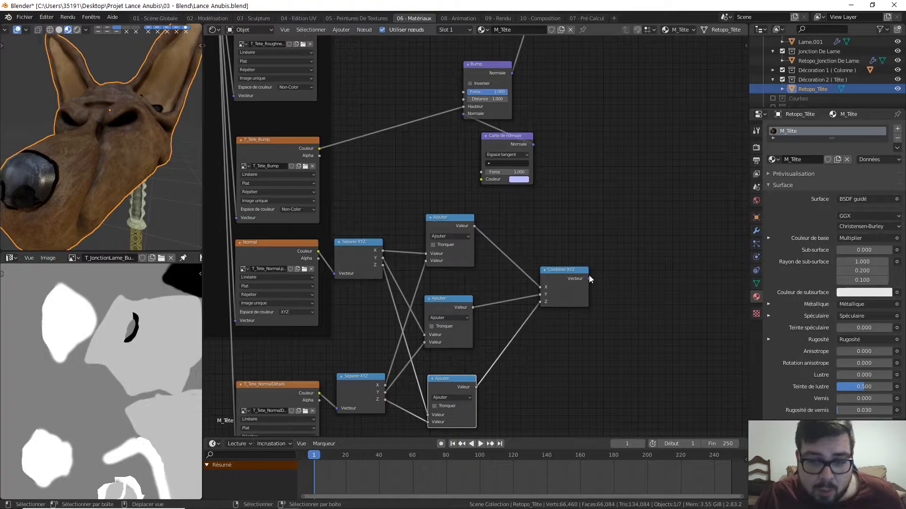
left_click_drag(578, 273, 482, 180)
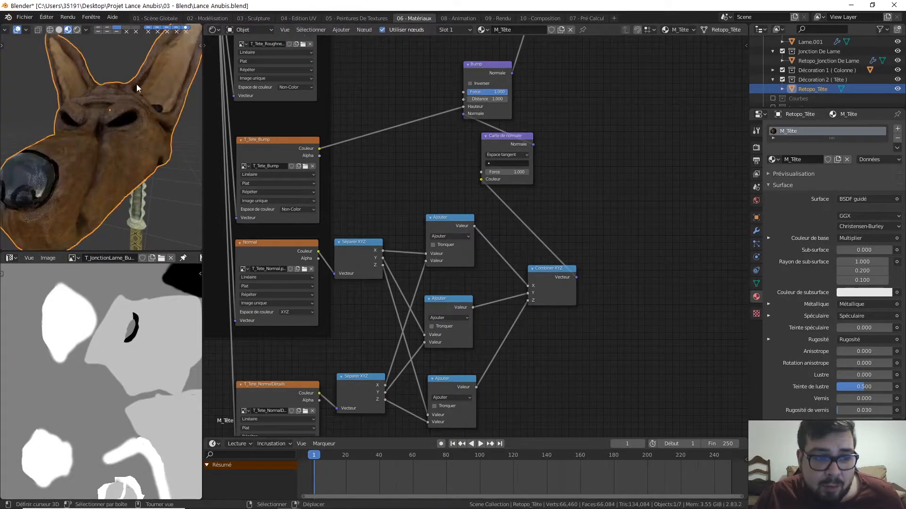
mouse_move(138, 177)
middle_mouse_down()
mouse_move(93, 189)
mouse_move(130, 193)
middle_mouse_up()
scroll(97, 191, "up", 4)
middle_click_drag(88, 137, 159, 131)
middle_click_drag(159, 165, 59, 176)
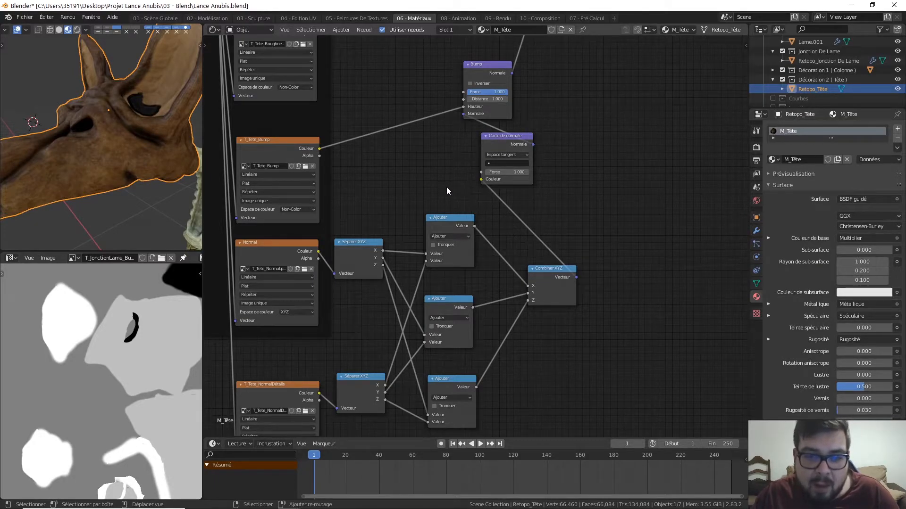
Step: Preview the X-, Y- and Z-channel Ajouter nodes one after another directly on the head and examine the surface detail
scroll(445, 186, "left", 3, "ctrl")
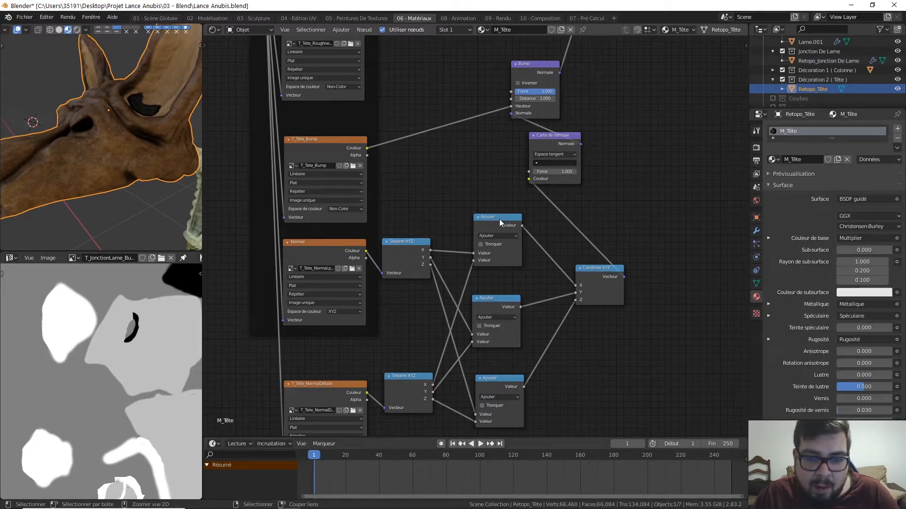
left_click(499, 219, "ctrl+shift")
middle_click_drag(162, 151, 75, 141)
middle_click_drag(173, 182, 24, 175)
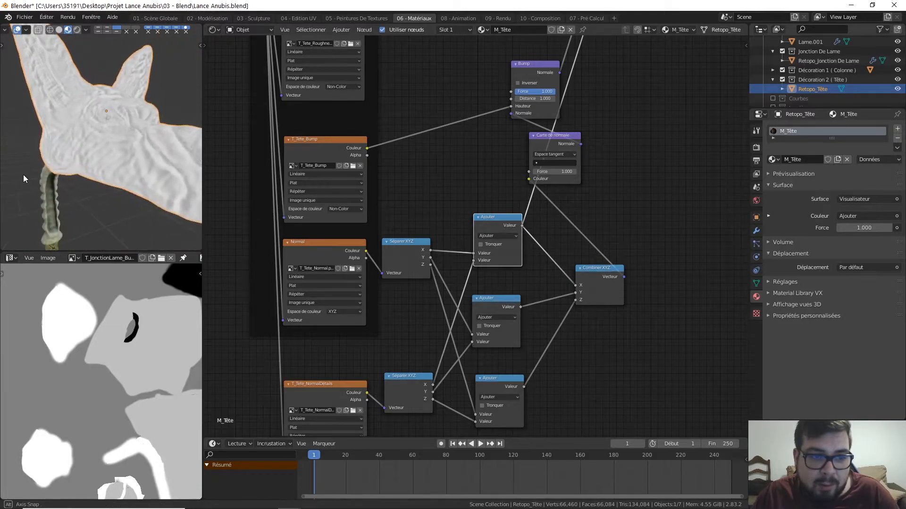
left_click(502, 300, "ctrl+shift")
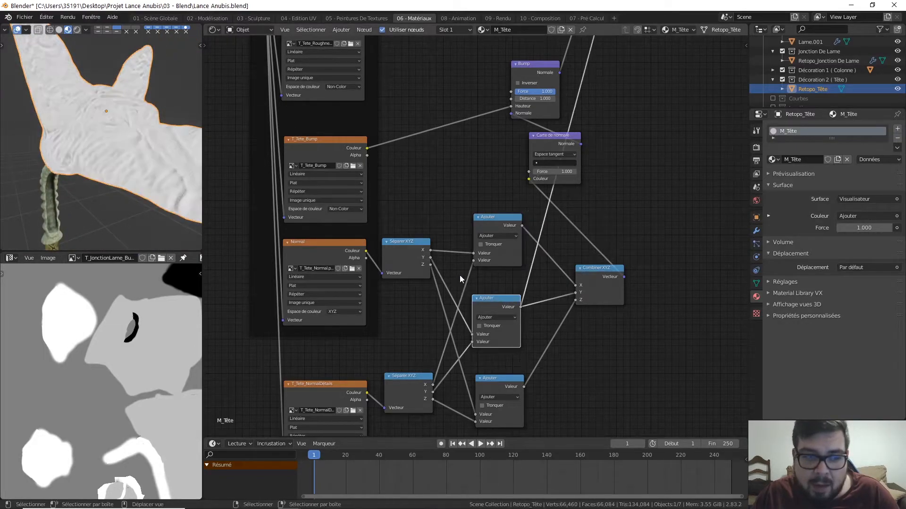
middle_click_drag(201, 188, 104, 186)
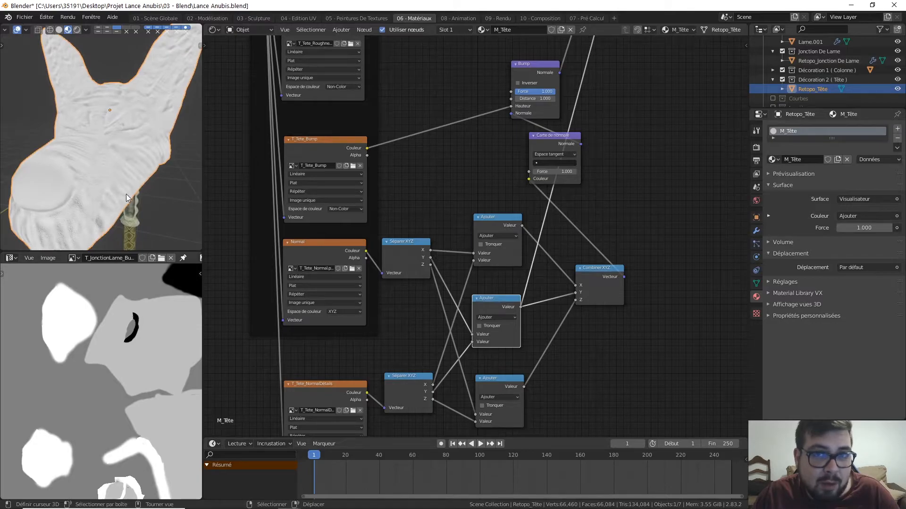
left_click(496, 381, "ctrl+shift")
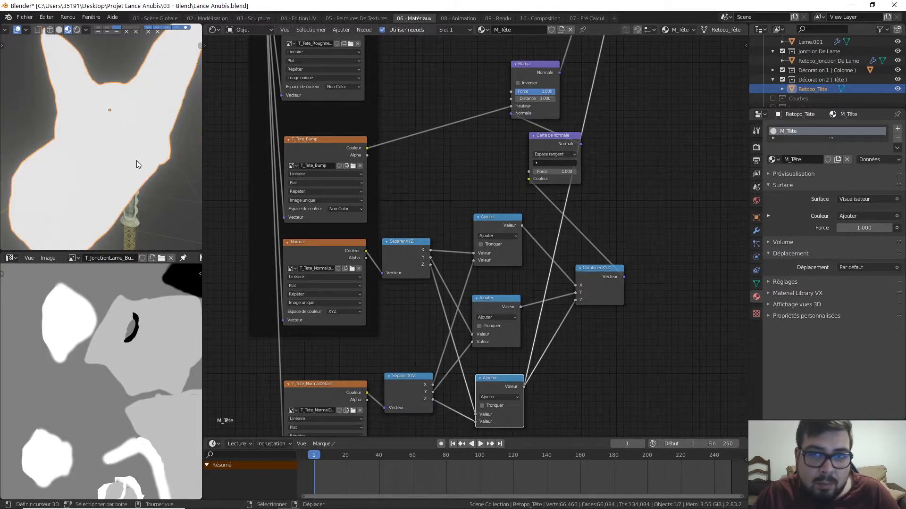
Step: Preview the Combiner XYZ node's output on the head and examine the combined normal colours from several angles
left_click(596, 268, "ctrl+shift")
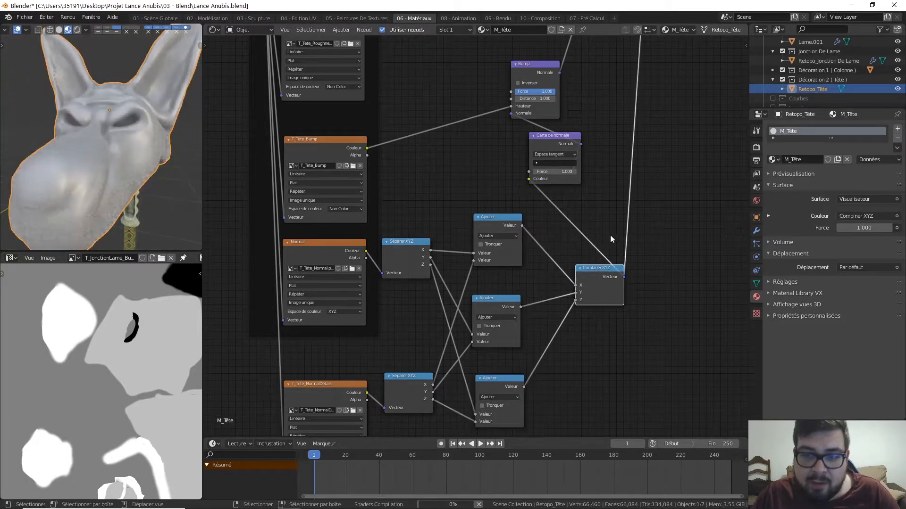
middle_click_drag(612, 195, 575, 238)
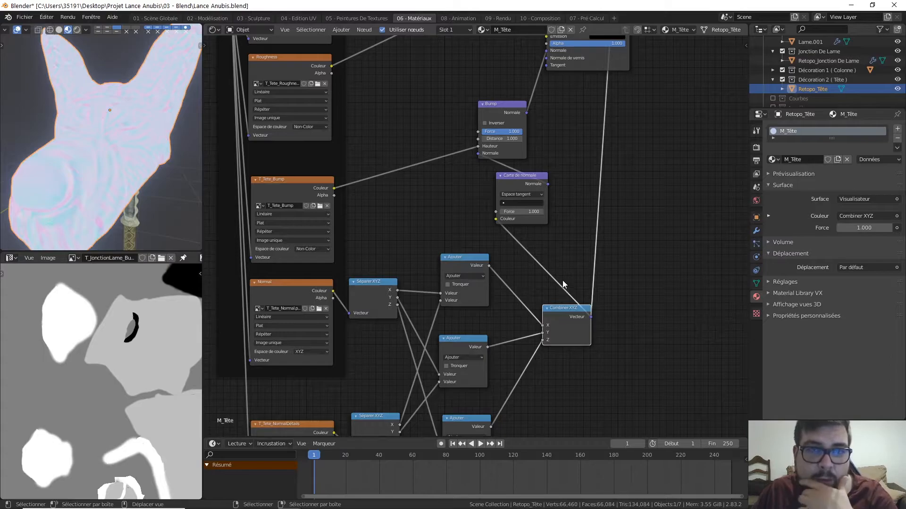
middle_click_drag(164, 105, 143, 141)
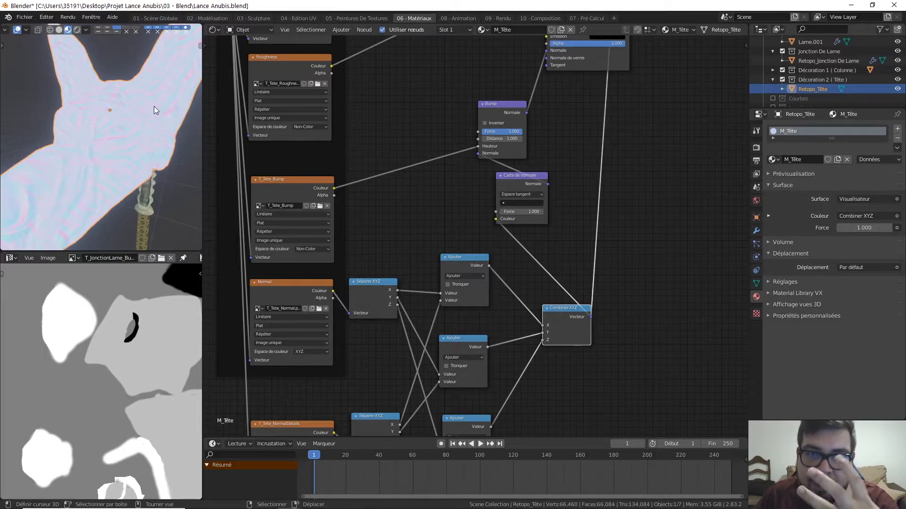
middle_click_drag(141, 121, 165, 109)
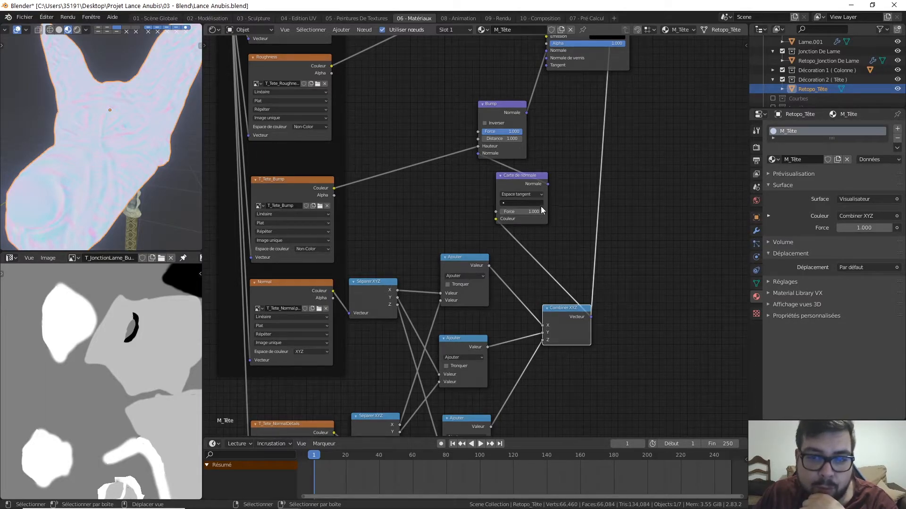
Step: Delete the Carte de normale node and add a second Bump node below the existing Bump
left_click(524, 179)
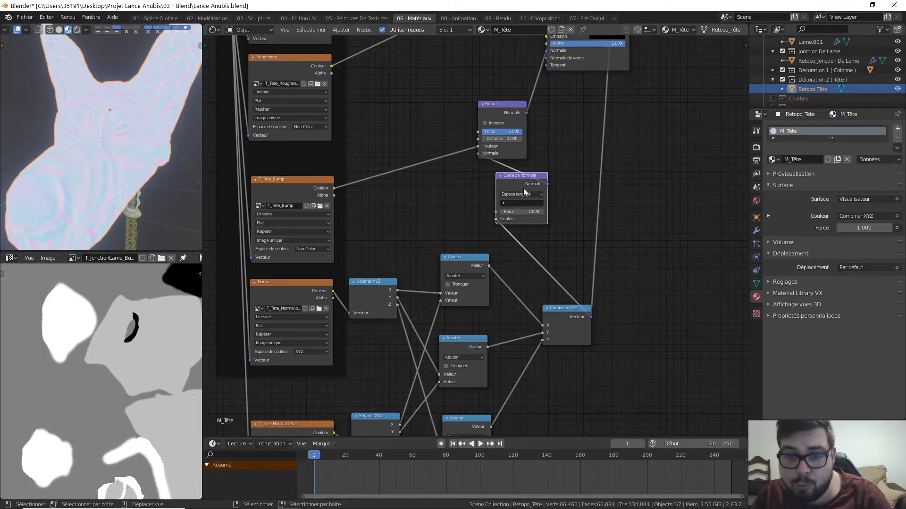
key("x")
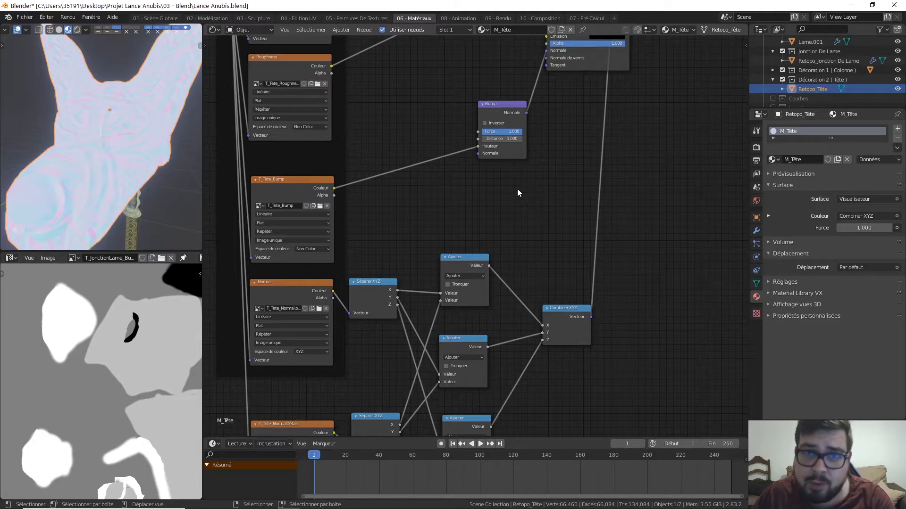
key("shift+a")
mouse_move(516, 180)
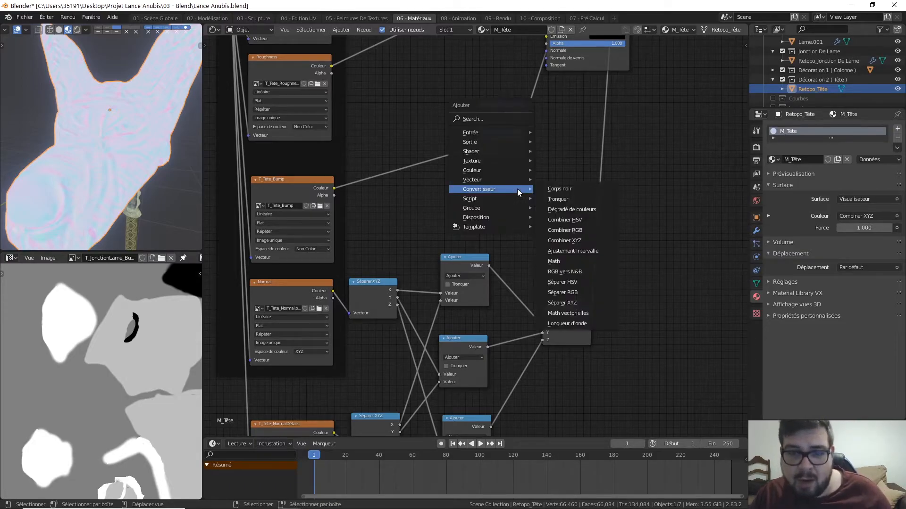
left_click(568, 181)
left_click(493, 185)
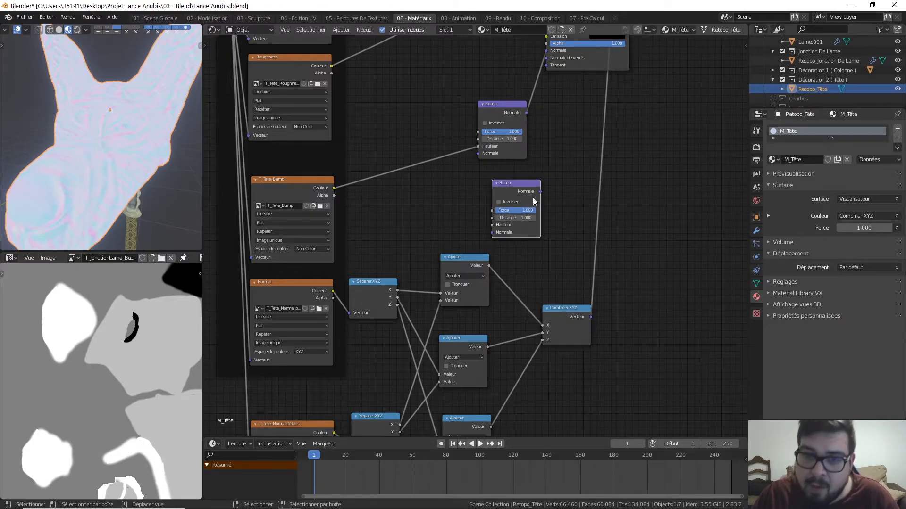
Step: Connect the new Bump's Normale output to the first Bump's Normale input, and Combiner XYZ's Vecteur to the new Bump's Hauteur
left_click_drag(540, 192, 481, 153)
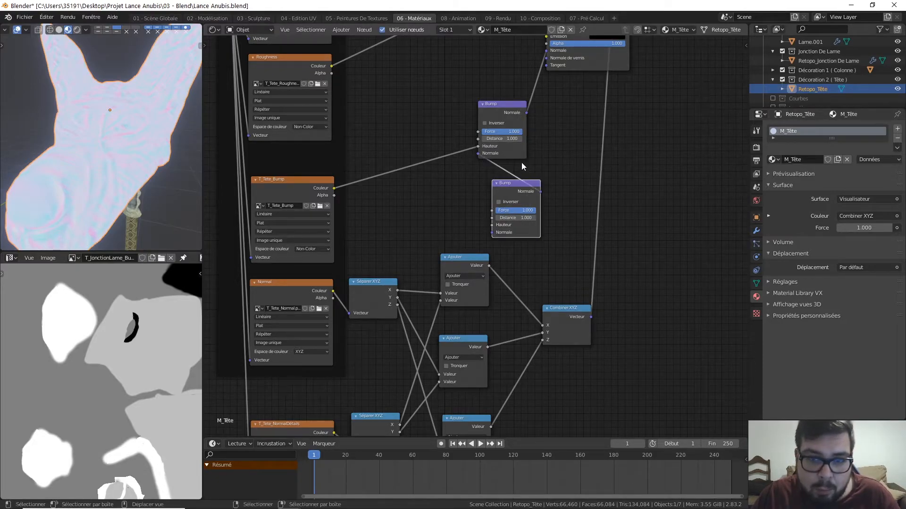
left_click_drag(506, 183, 538, 170)
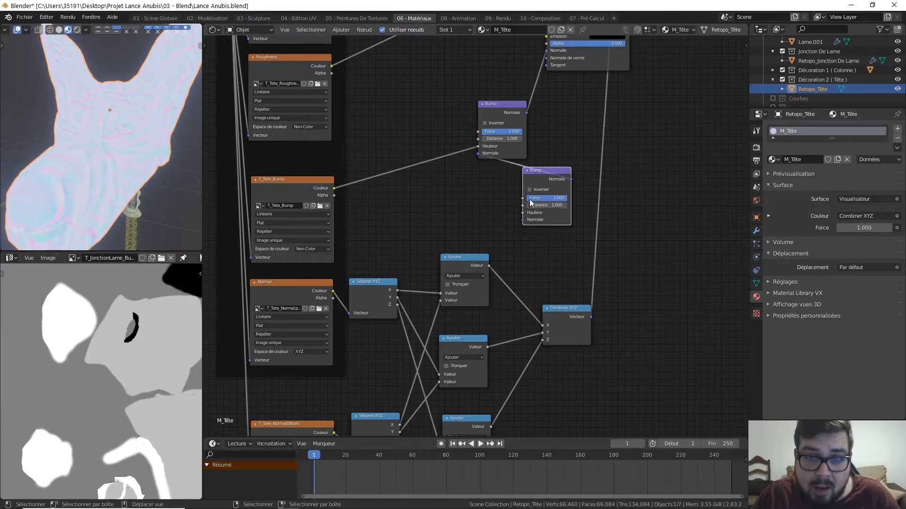
left_click_drag(591, 317, 526, 213)
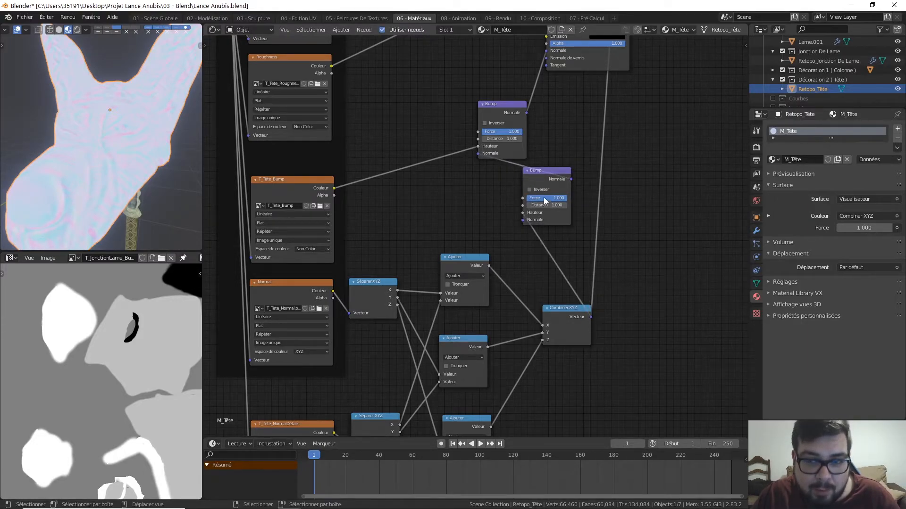
Step: Preview the new Bump node's output on the head and examine it from the side
middle_click_drag(581, 169, 571, 200)
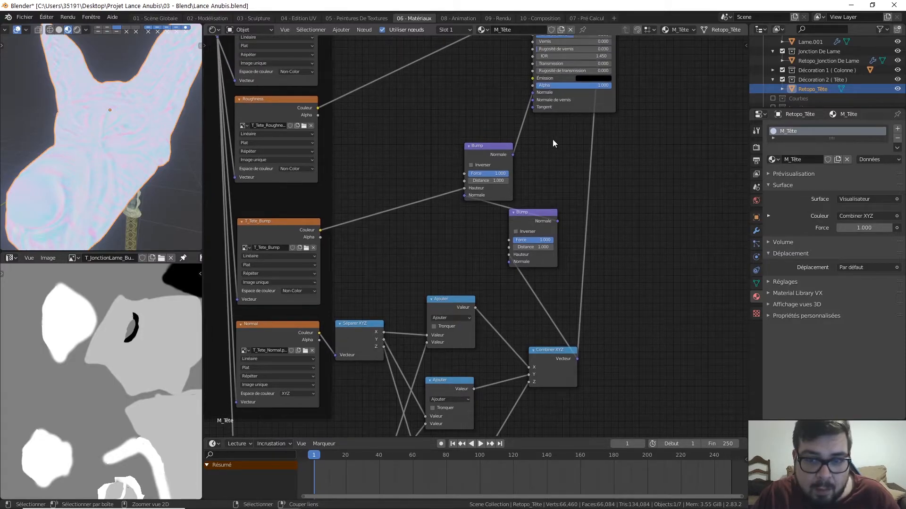
left_click(539, 216, "ctrl+shift")
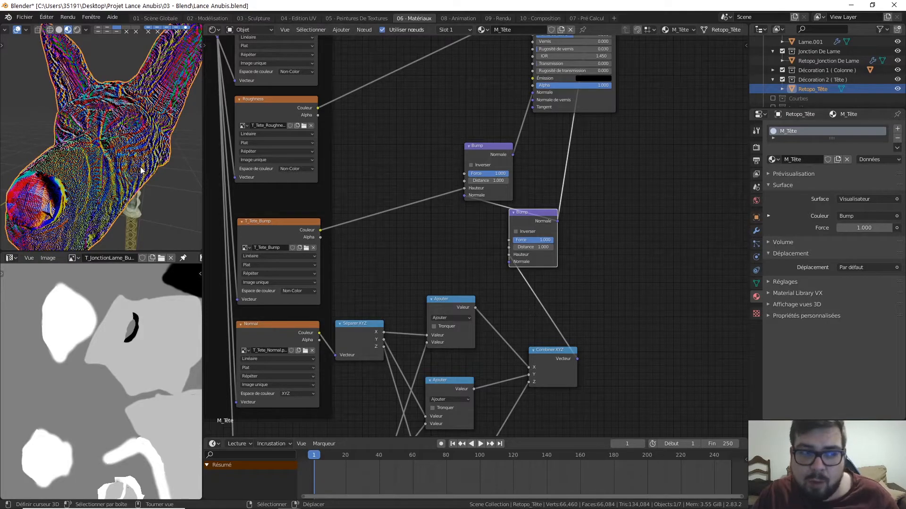
middle_click_drag(73, 193, 126, 165)
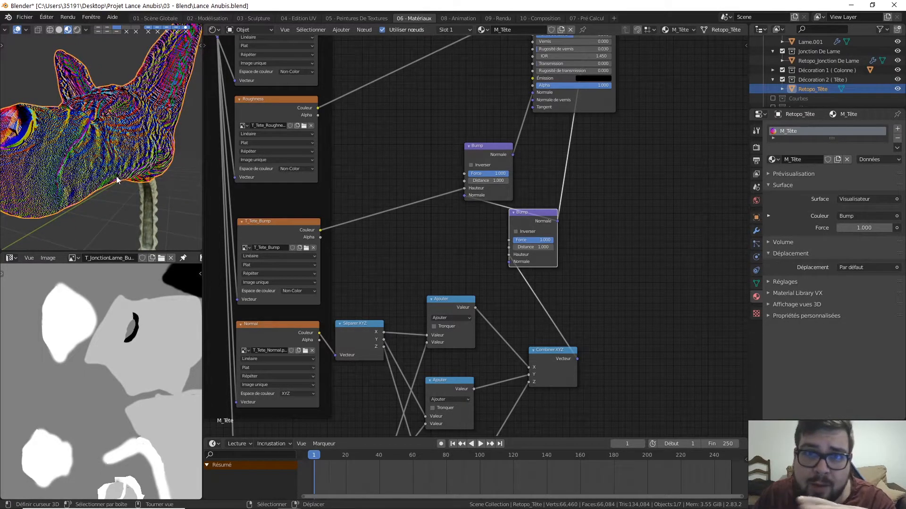
Step: Set the new Bump node's Force to 0.35 and Distance to 0.1, and inspect the previewed head from several angles
left_click(541, 242)
type("0.35")
key("Return")
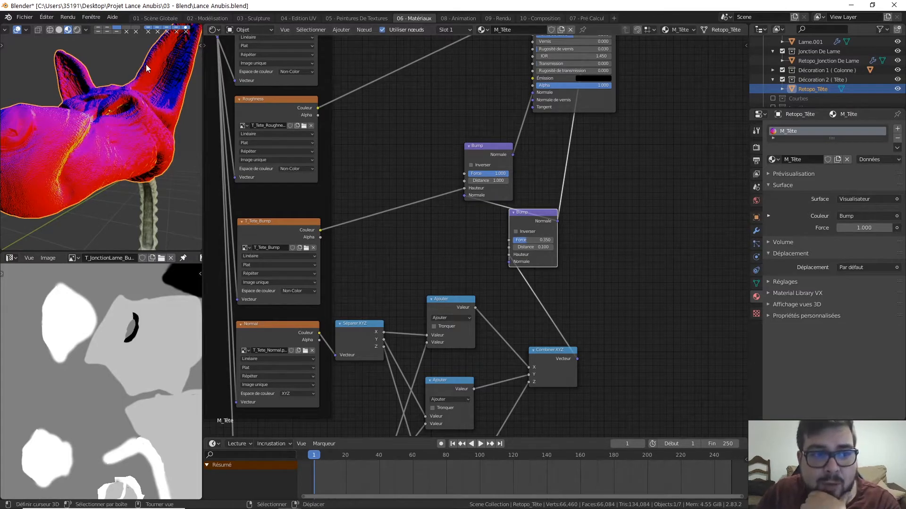
mouse_move(59, 188)
middle_mouse_down()
mouse_move(182, 183)
mouse_move(78, 178)
mouse_move(41, 196)
middle_mouse_up()
mouse_move(175, 142)
middle_mouse_down()
mouse_move(196, 130)
mouse_move(55, 123)
middle_mouse_up()
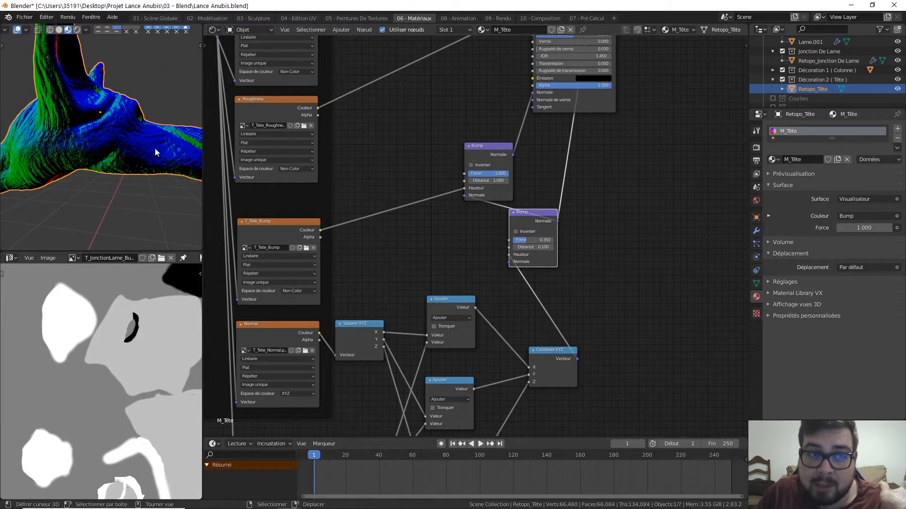
mouse_move(141, 148)
middle_mouse_down()
mouse_move(49, 132)
mouse_move(124, 161)
mouse_move(166, 149)
mouse_move(122, 146)
mouse_move(94, 69)
middle_mouse_up()
scroll(166, 149, "down", 5)
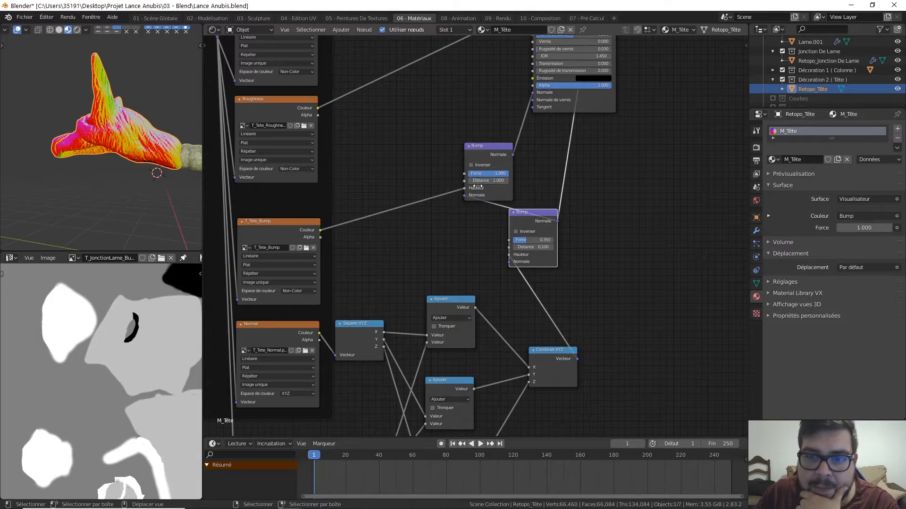
Step: Preview the first Bump node's output on the head and examine it from the front
left_click(496, 149, "ctrl+shift")
middle_click_drag(145, 129, 63, 161)
scroll(64, 159, "up", 3)
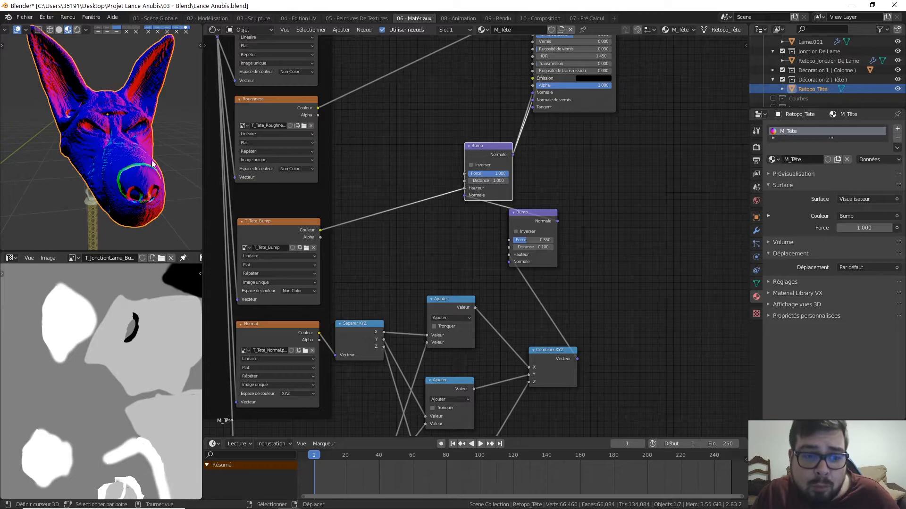
Step: Restore the BSDF guidé shader as the displayed surface, and inspect the head's skin detail and the full node tree
middle_click_drag(568, 148, 580, 178)
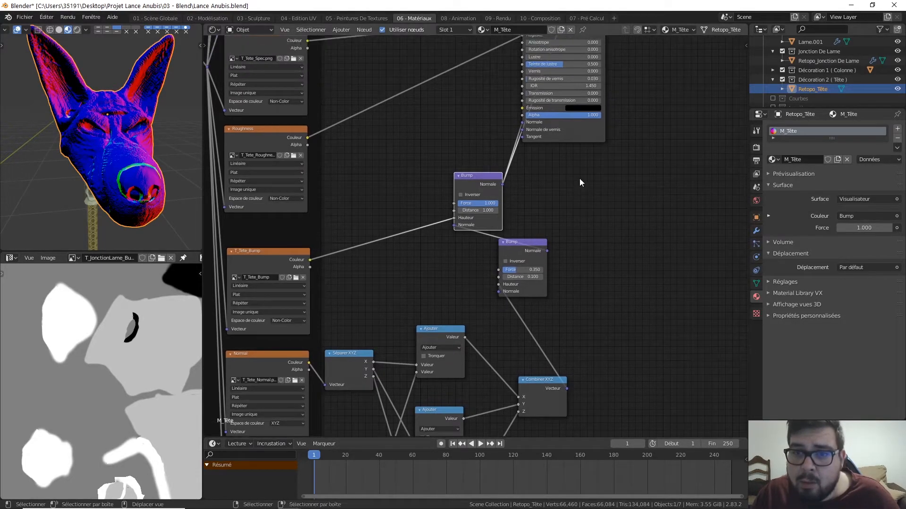
left_click(596, 132, "ctrl+shift")
middle_click_drag(102, 143, 30, 141)
scroll(86, 149, "up", 4)
middle_click_drag(86, 148, 116, 150)
scroll(116, 140, "up", 4)
scroll(165, 141, "down", 6)
middle_click_drag(156, 119, 104, 146)
scroll(105, 146, "up", 2)
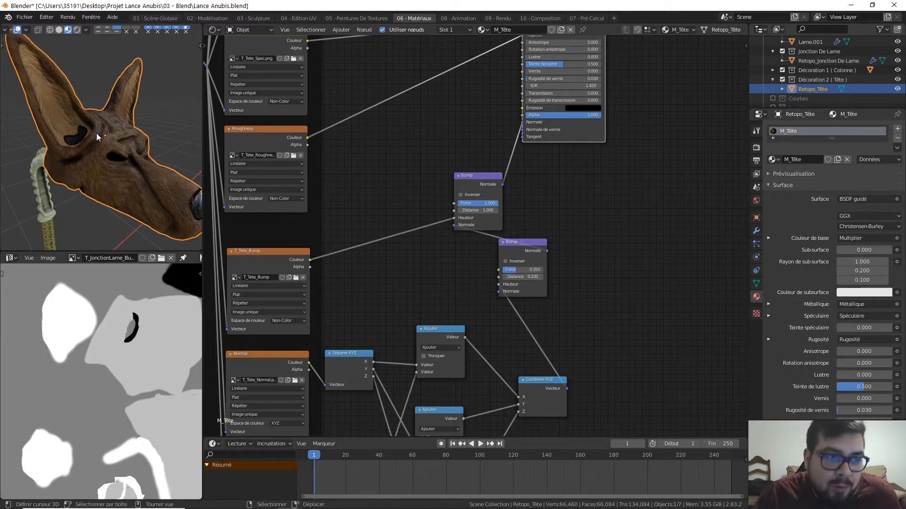
mouse_move(92, 133)
middle_mouse_down()
mouse_move(112, 135)
mouse_move(108, 127)
mouse_move(94, 149)
middle_mouse_up()
scroll(539, 279, "down", 3)
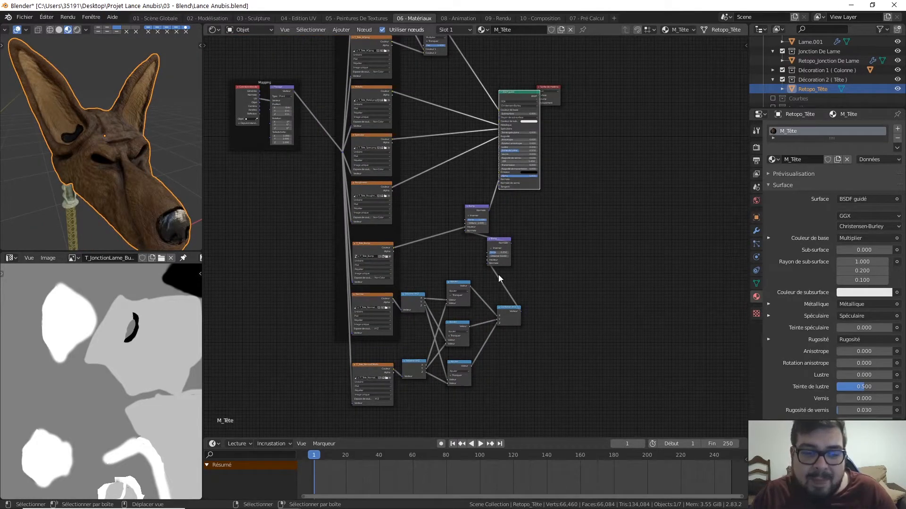
scroll(528, 399, "up", 3)
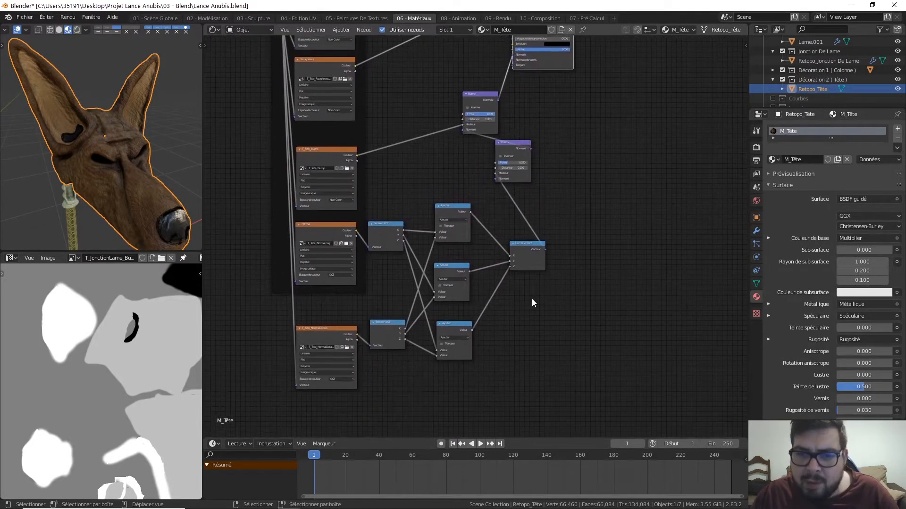
Step: Copy the Separate XYZ, Add, Combine XYZ and lower Bump nodes into M_Jonction, placing them below its existing nodes and moving its detail texture aside
scroll(524, 295, "up", 2)
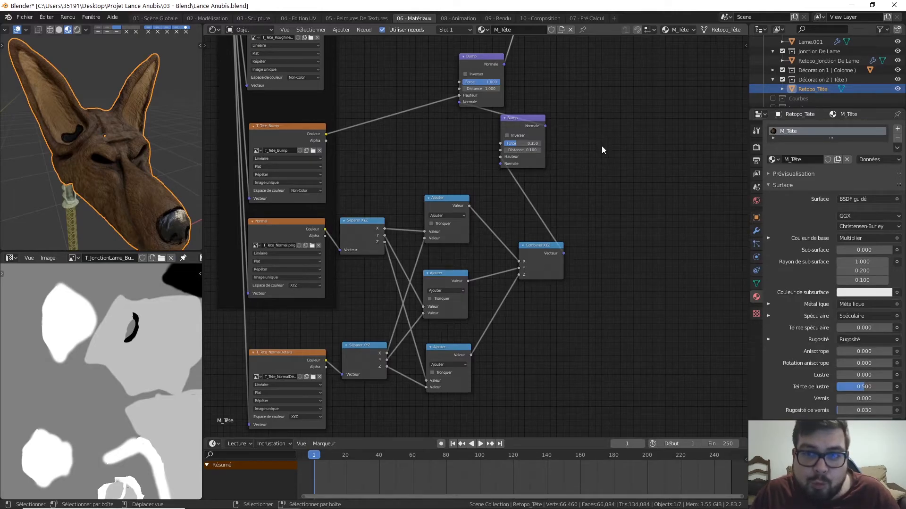
mouse_move(626, 152)
left_mouse_down()
mouse_move(585, 160)
mouse_move(467, 233)
mouse_move(389, 324)
mouse_move(358, 401)
left_mouse_up()
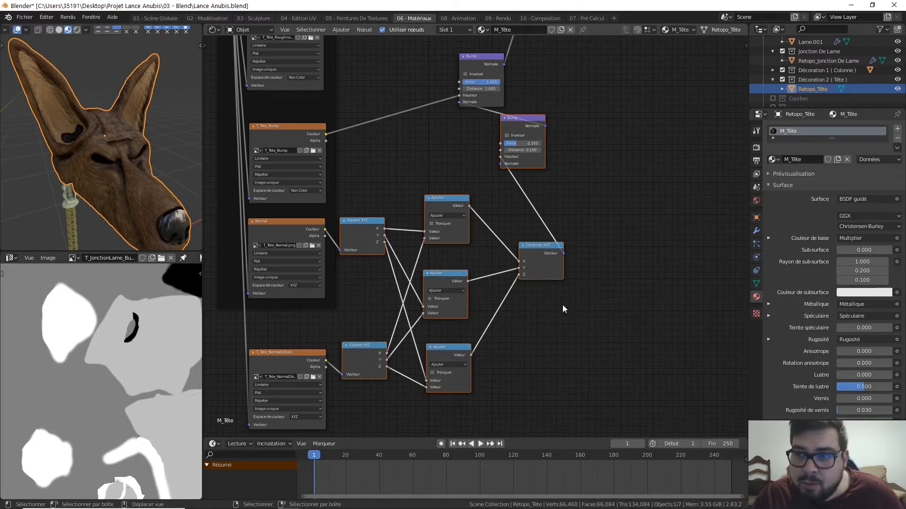
left_click(840, 60)
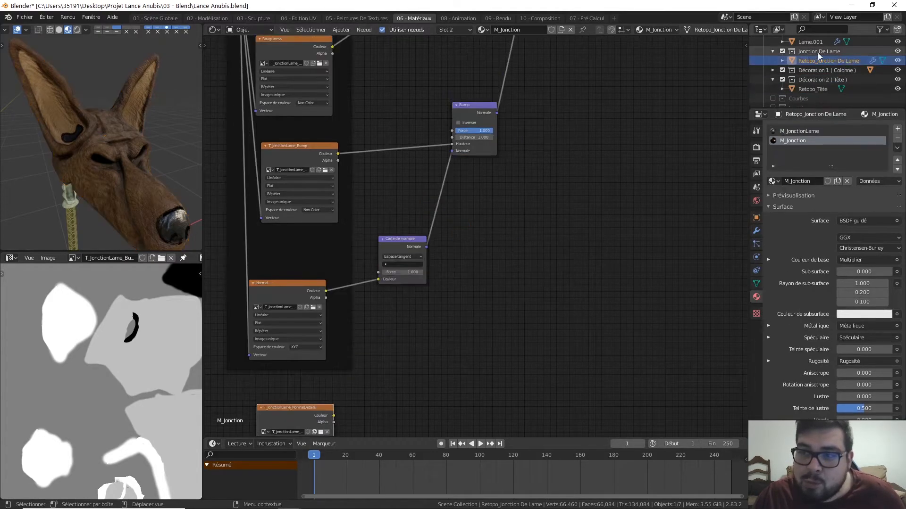
scroll(543, 259, "down", 4)
middle_click_drag(462, 330, 511, 206)
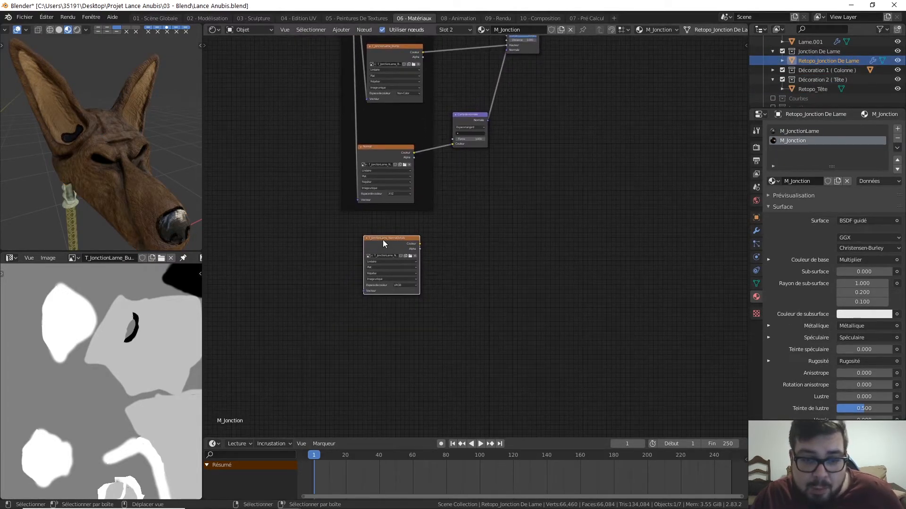
left_click_drag(392, 238, 307, 194)
scroll(354, 231, "down", 1)
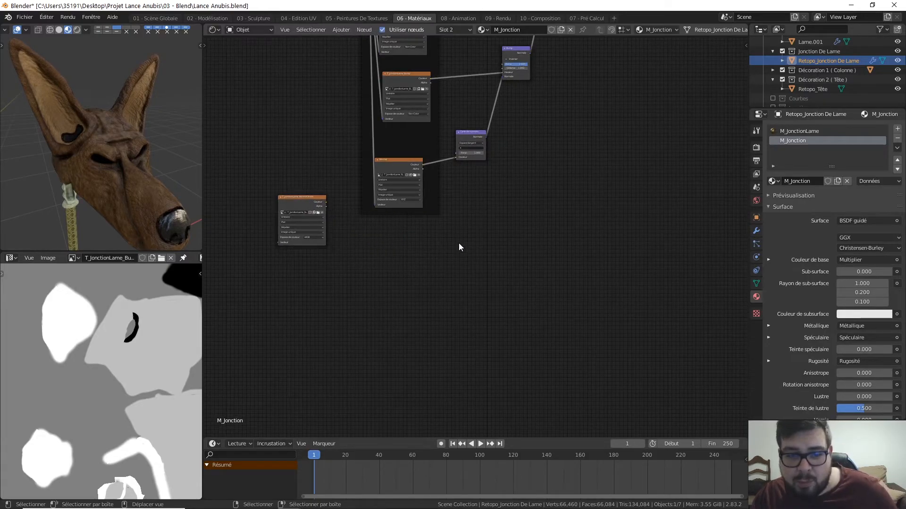
key("ctrl+v")
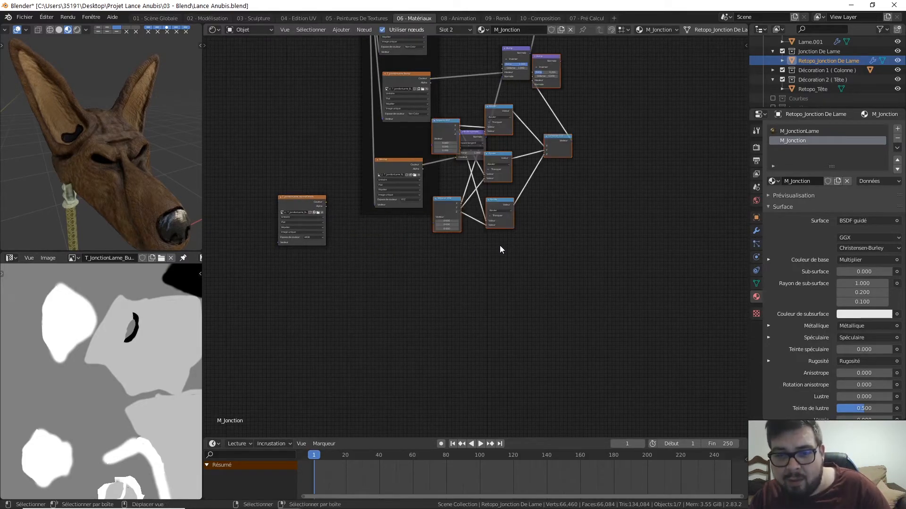
key("g")
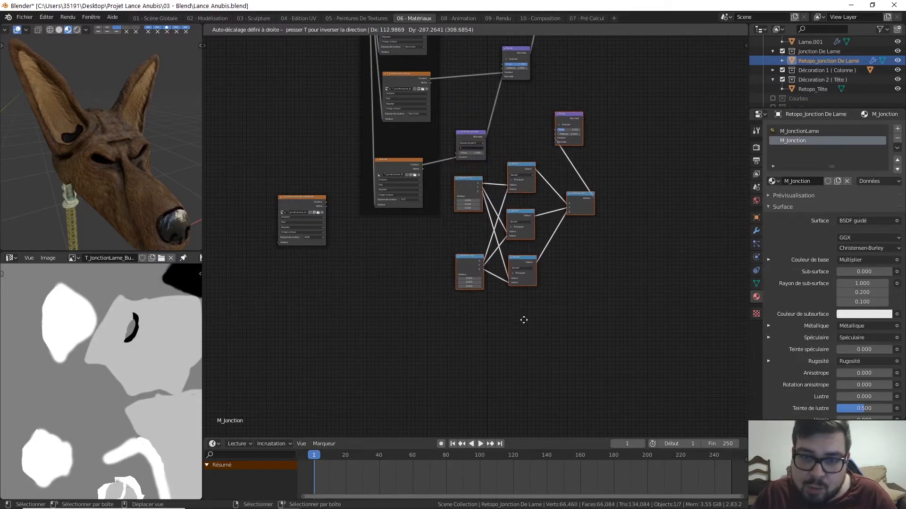
left_click(523, 325)
Step: Delete M_Jonction's normal map node and connect the pasted Bump node's output to the existing Bump node's Normale input
left_click(475, 135)
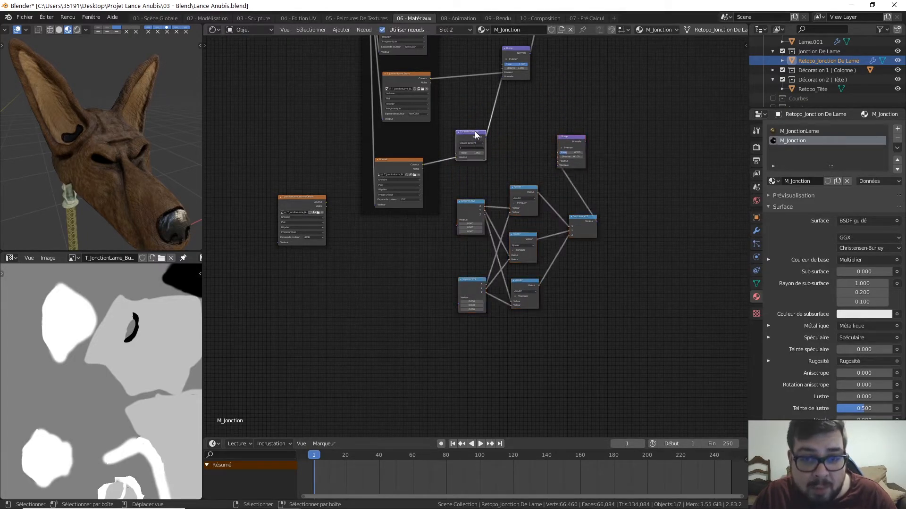
key("Delete")
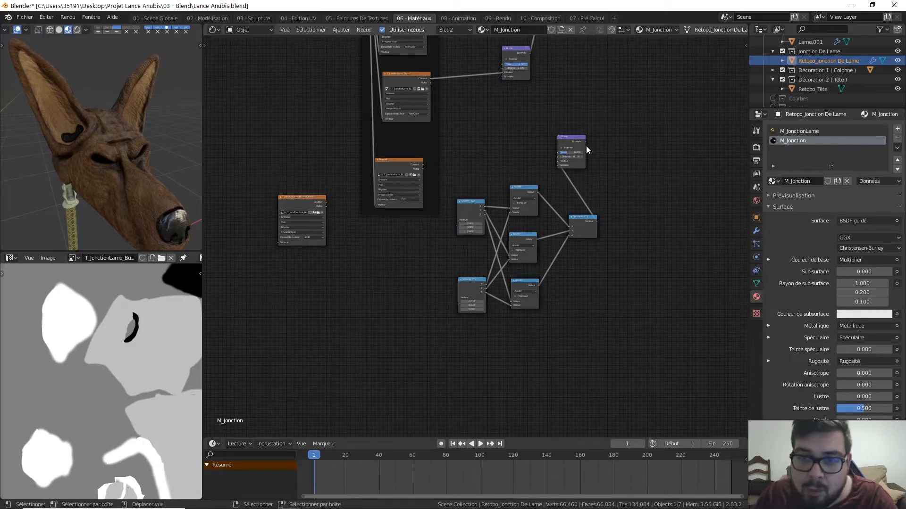
left_click_drag(585, 142, 598, 136)
left_click_drag(522, 78, 504, 78)
Step: Connect the Normal and T_JonctionLame_NormalDetails textures to the two Separate XYZ nodes, and set the detail texture's colour space to XYZ
scroll(487, 215, "up", 2)
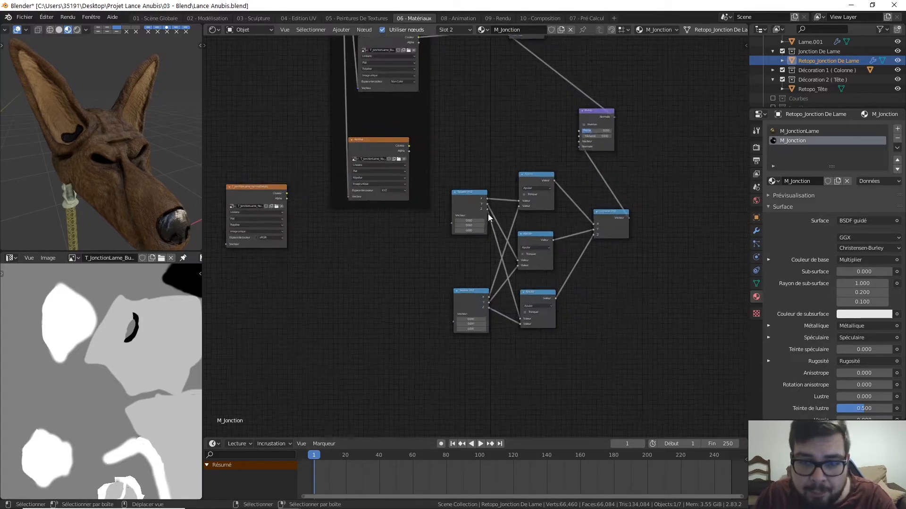
left_click(404, 138)
left_click_drag(403, 138, 453, 221)
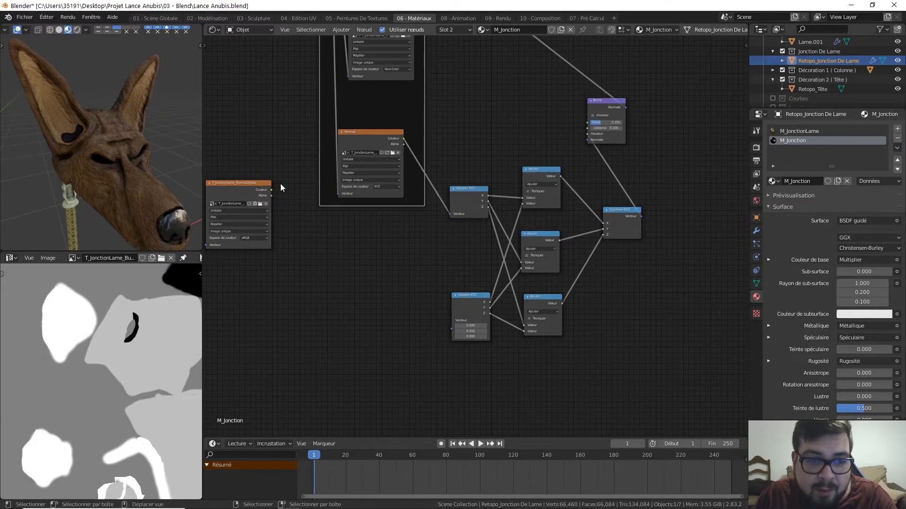
left_click_drag(256, 188, 452, 327)
left_click(381, 309)
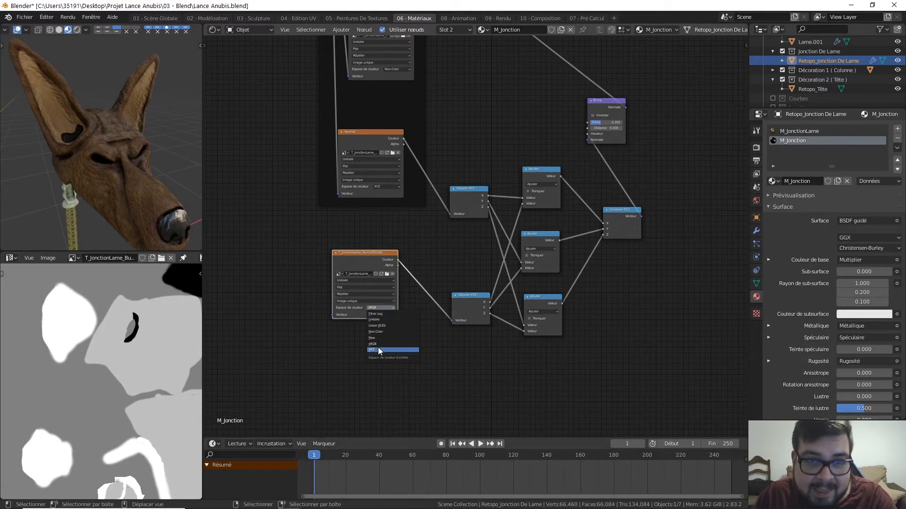
key("Return")
Step: Connect the Mapping vector to the junction's detail normal texture, and move the Normal texture node up closer to the bump texture
key("Home")
scroll(439, 68, "down", 1)
left_click_drag(448, 69, 491, 315)
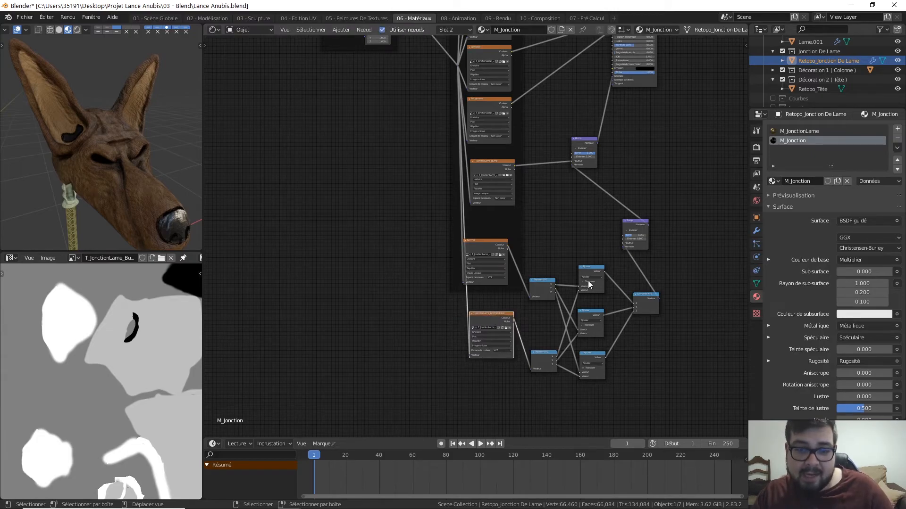
middle_click_drag(589, 271, 554, 277)
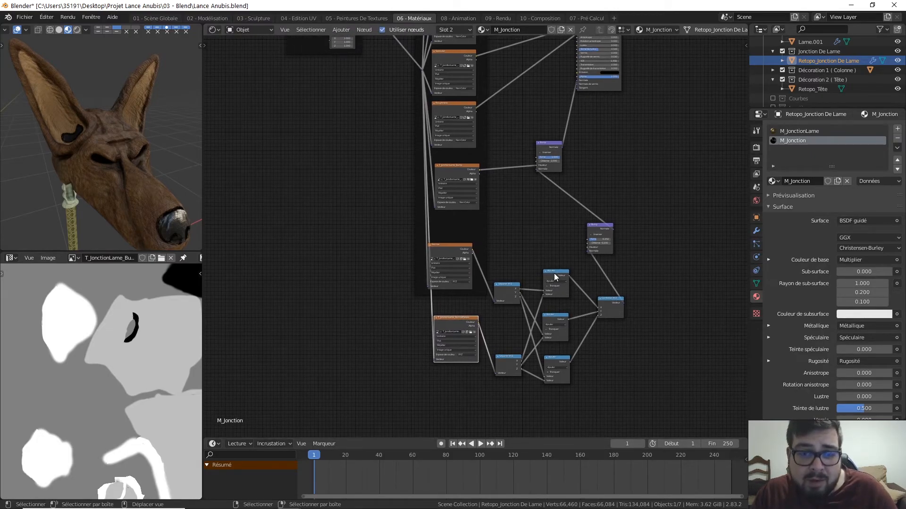
left_click_drag(449, 247, 454, 213)
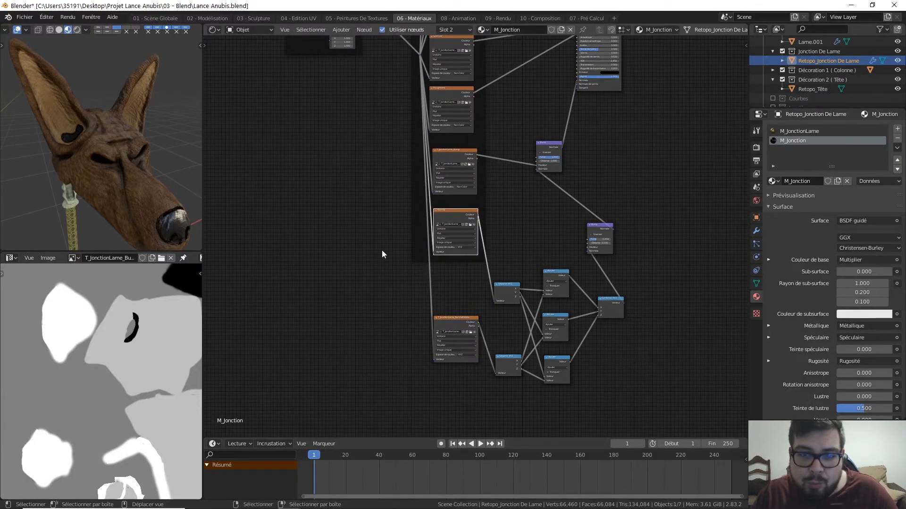
Step: Frame the blade junction in the 3D view and examine its surface relief from several angles and distances
key("KP_Decimal")
middle_click_drag(82, 157, 114, 151)
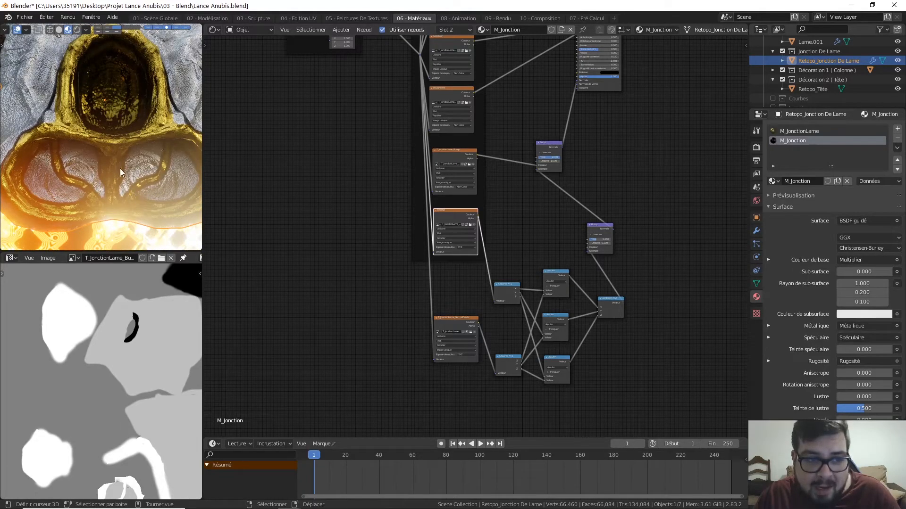
middle_click_drag(161, 165, 128, 166)
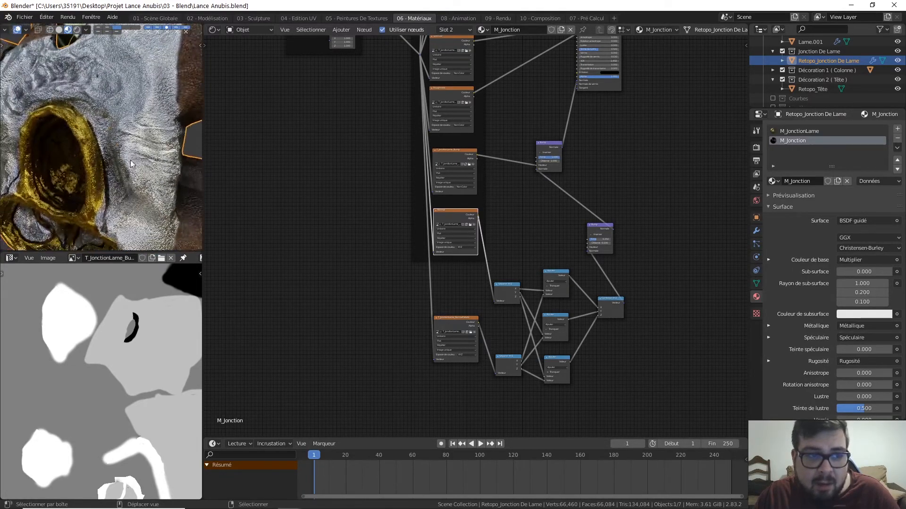
middle_click_drag(78, 119, 165, 137)
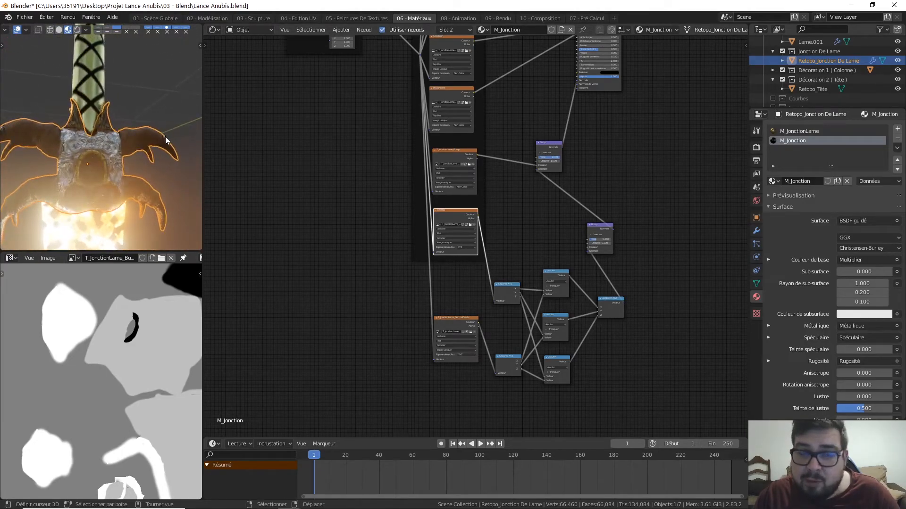
middle_click_drag(116, 150, 135, 160)
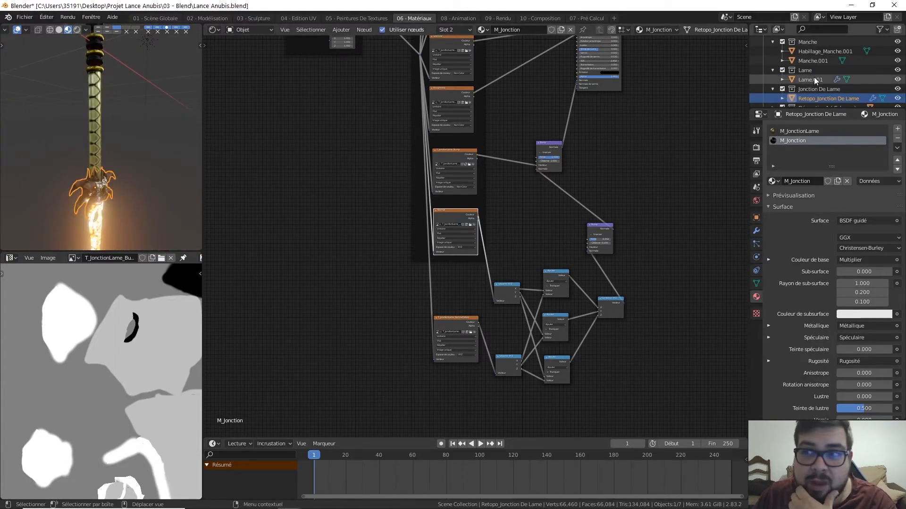
Step: Paste the copied XYZ-combining nodes into Retopo_Colonne's material M_Colonne, placing them below the shader and moving the detail texture aside
scroll(812, 88, "down", 2)
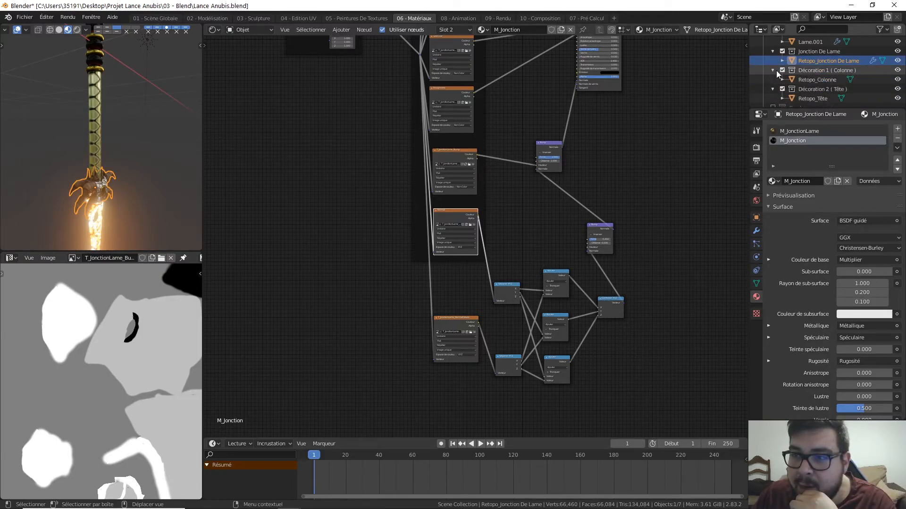
left_click(810, 80)
left_click_drag(442, 180, 317, 134)
left_click(526, 196)
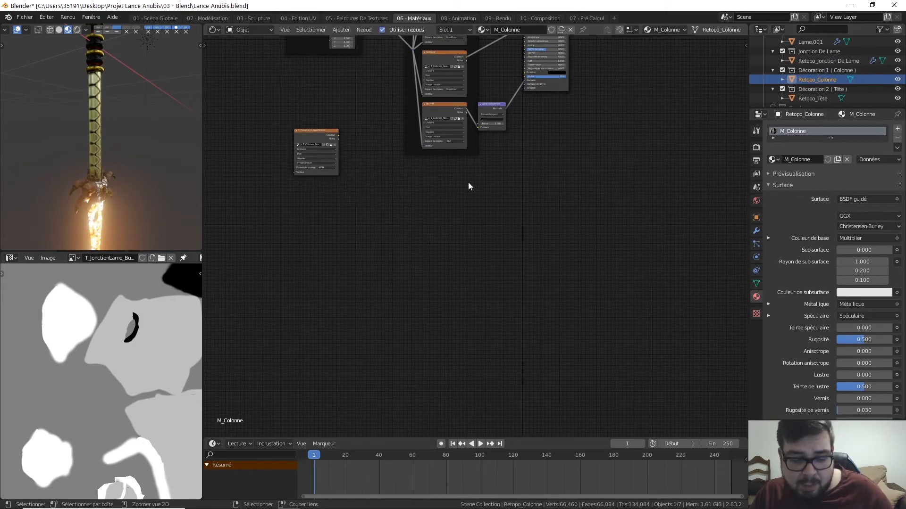
key("ctrl+v")
key("g")
left_click(568, 212)
scroll(567, 211, "up", 4)
middle_click_drag(640, 142, 572, 200)
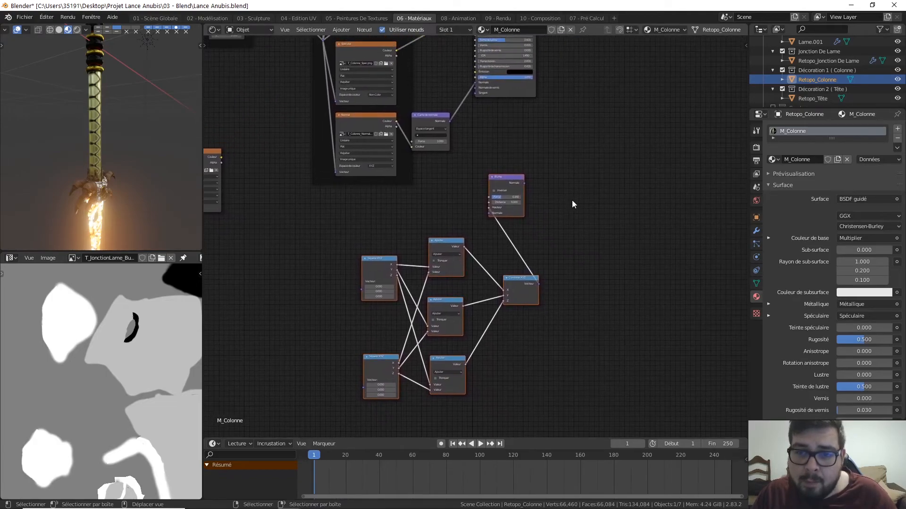
Step: Delete M_Colonne's normal map node and connect the pasted Bump node's output to the shader's Normale input
scroll(569, 196, "up", 3)
left_click(426, 90)
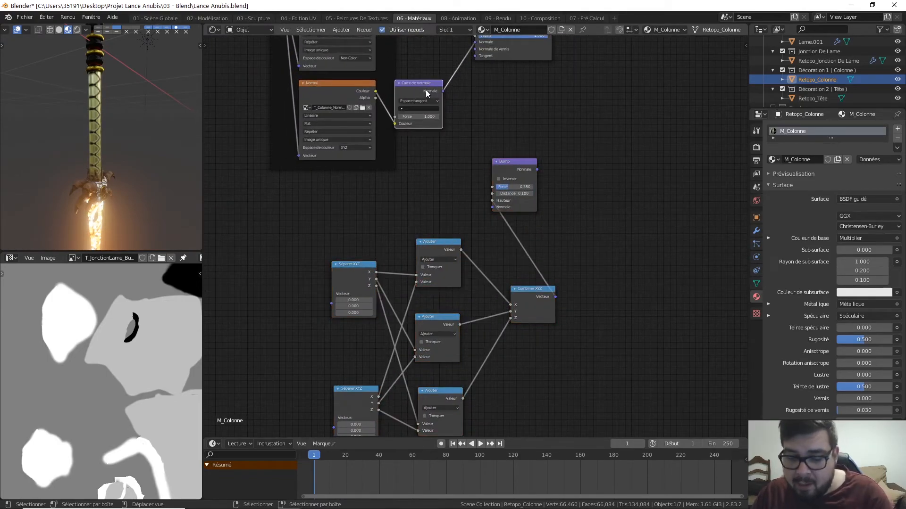
key("x")
middle_click_drag(445, 90, 421, 148)
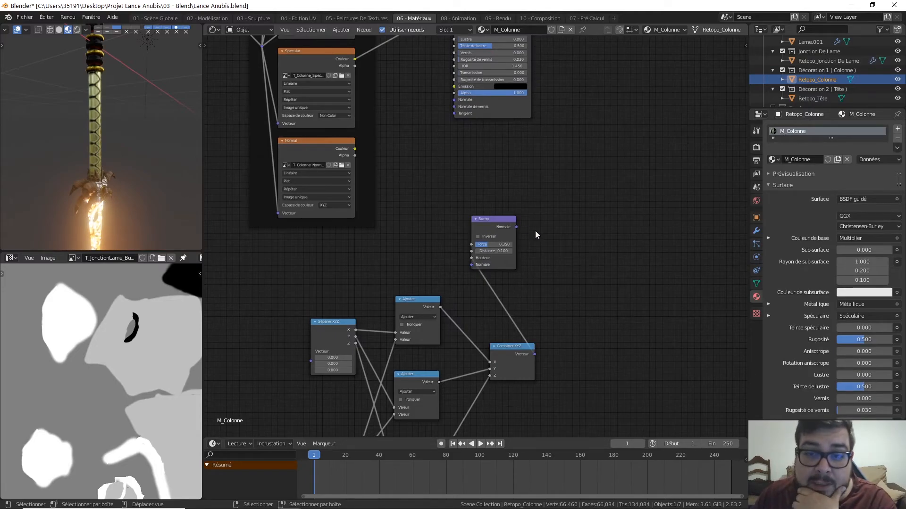
left_click_drag(516, 226, 458, 100)
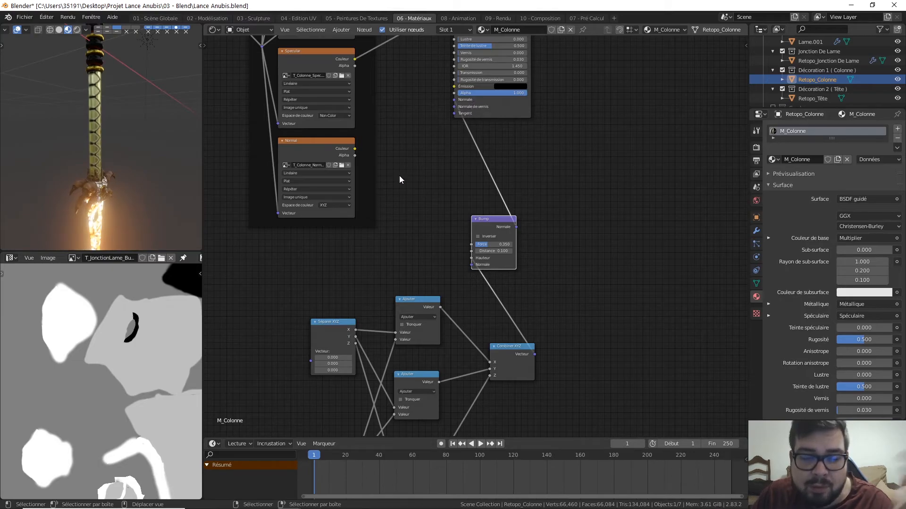
Step: Connect M_Colonne's Normal texture colour to the upper Separate XYZ node and the detail normal texture colour to the lower one
left_click_drag(353, 148, 310, 361)
middle_click_drag(294, 293, 474, 242)
left_click_drag(272, 127, 400, 309)
middle_click_drag(439, 323, 440, 268)
left_click_drag(438, 269, 488, 376)
Step: Connect the Mapping vector to the Vecteur input of the T_Colonne_NormalDétails texture
scroll(377, 142, "down", 2)
scroll(377, 139, "down", 1)
scroll(409, 174, "down", 5)
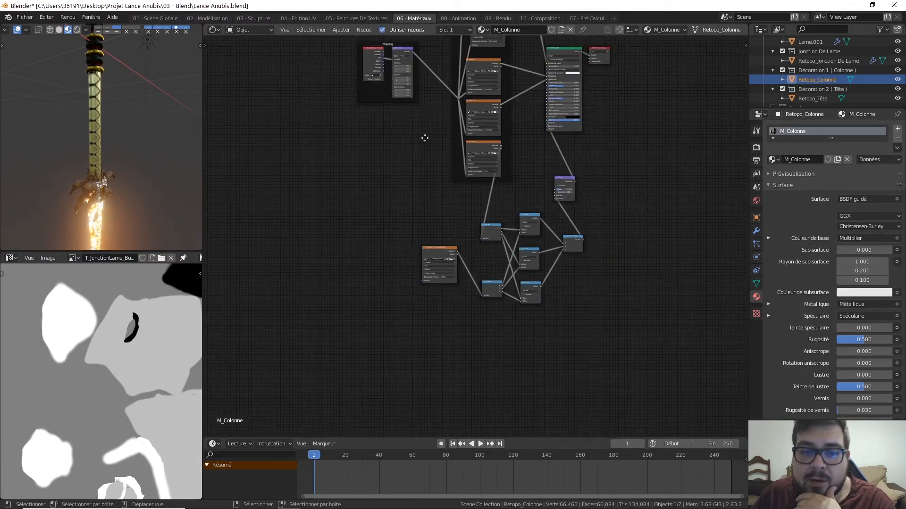
middle_click_drag(425, 129, 426, 196)
left_click_drag(459, 166, 424, 350)
middle_click_drag(467, 192, 469, 186)
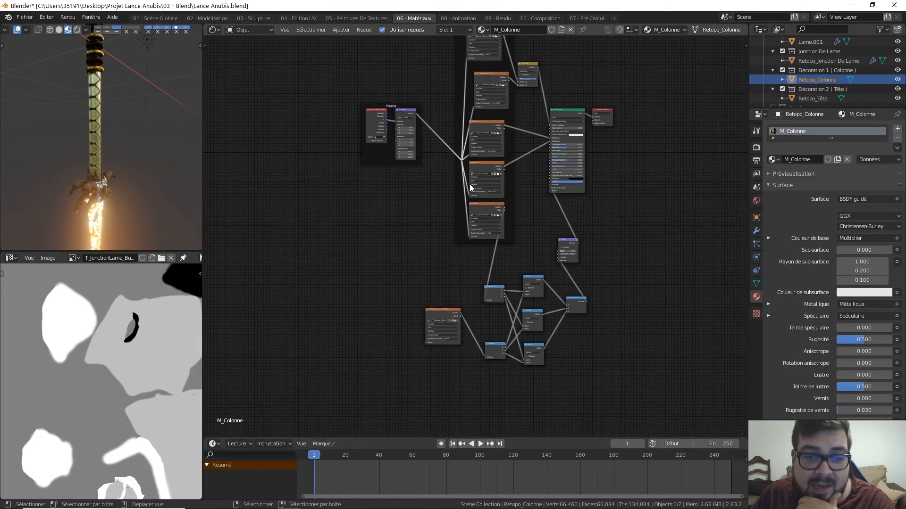
left_click_drag(463, 163, 426, 343)
Step: Set the column's detail normal texture colour space to XYZ and move its node closer to the lower Separate XYZ node
middle_click_drag(434, 340, 483, 240)
scroll(481, 243, "up", 4)
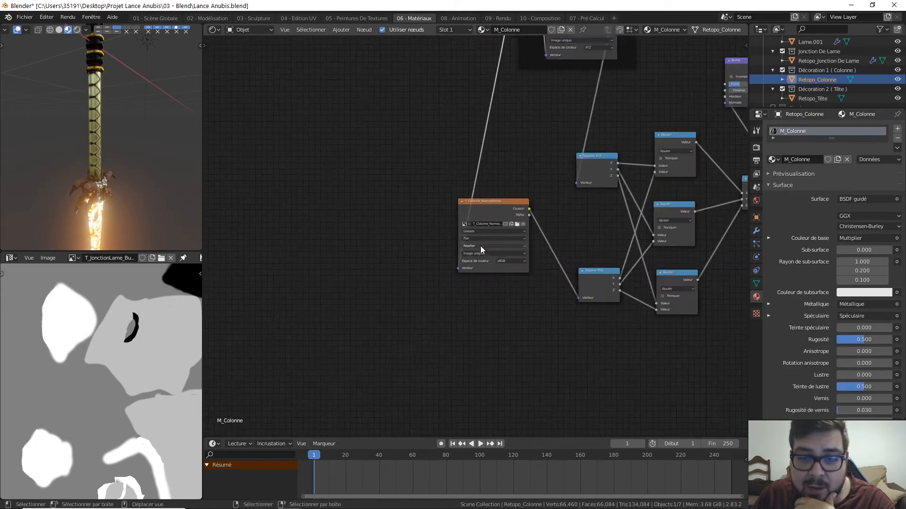
left_click(513, 265)
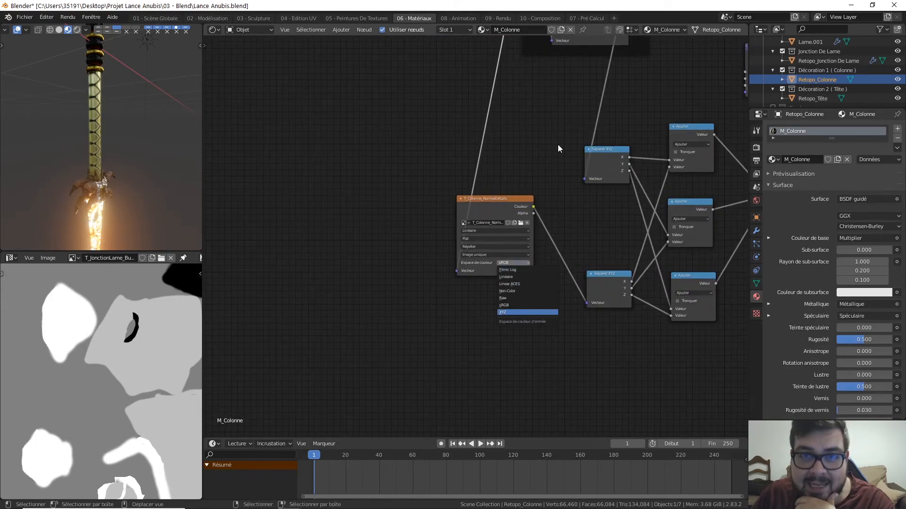
key("Return")
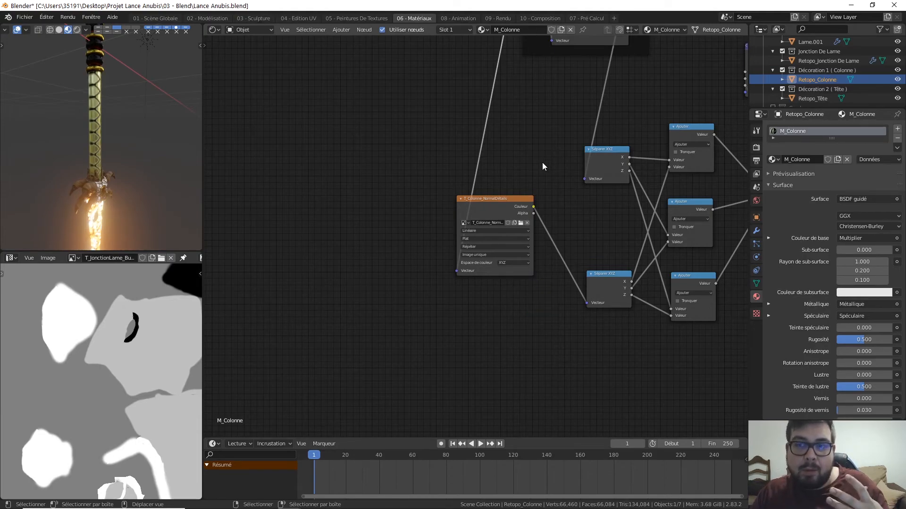
middle_click_drag(525, 188, 453, 204)
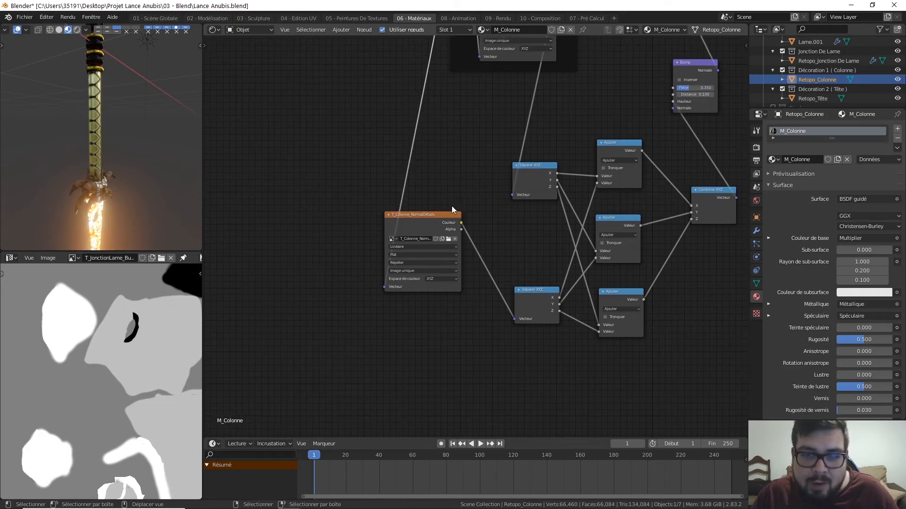
left_click(446, 217)
key("g")
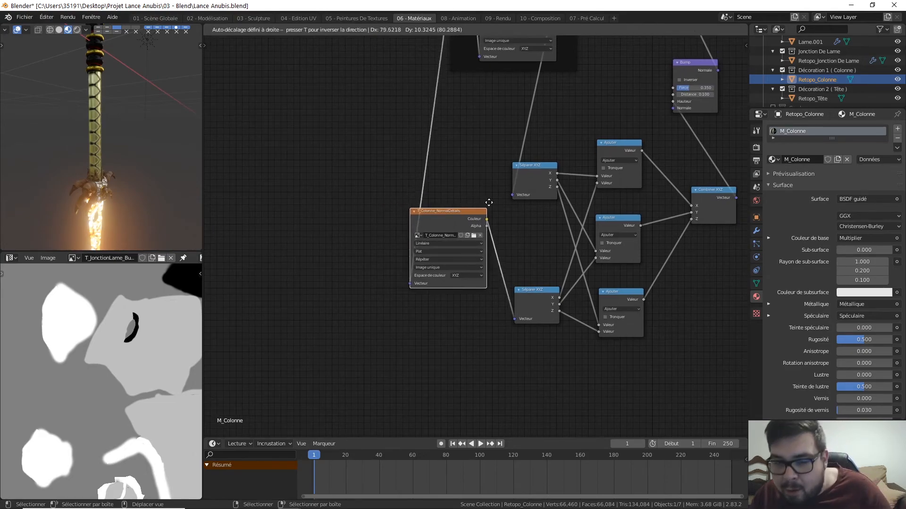
left_click(491, 201)
Step: Examine the column's surface relief up close from several angles, and view the whole lance from a distance
scroll(539, 147, "down", 2)
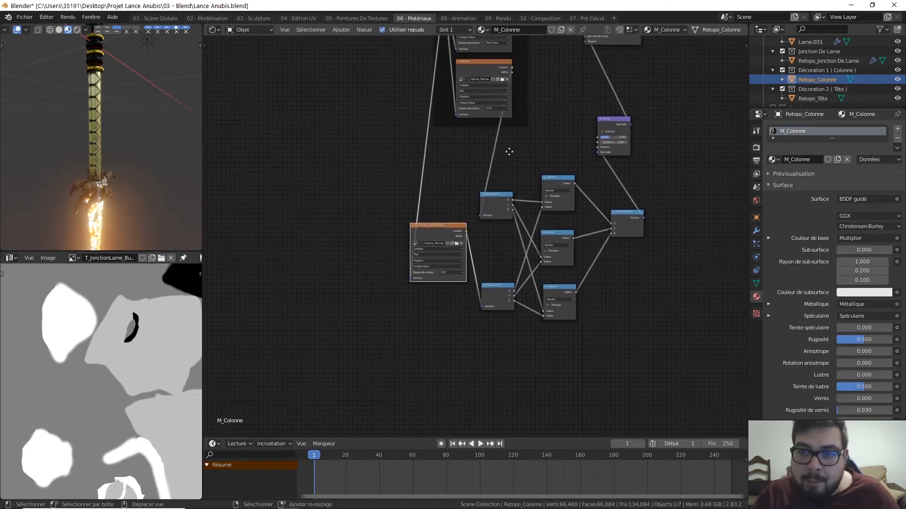
middle_click_drag(517, 147, 451, 194)
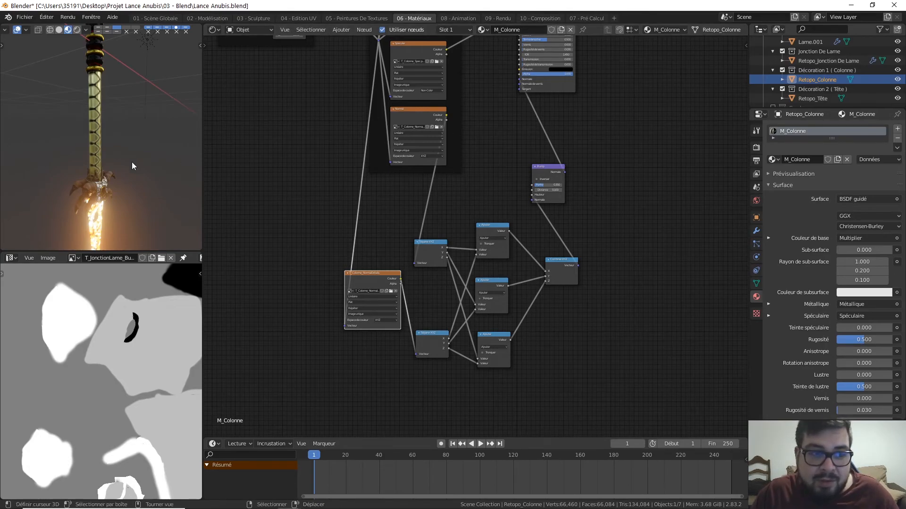
scroll(131, 163, "up", 10)
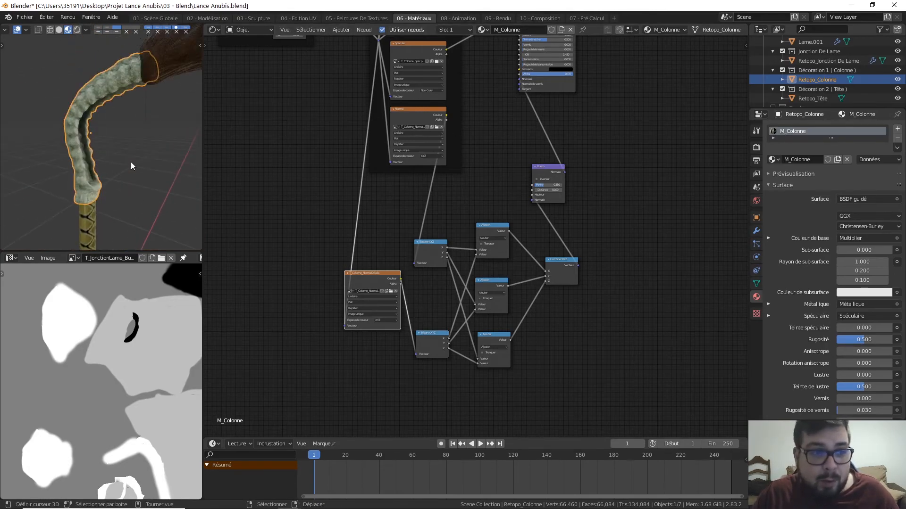
mouse_move(131, 157)
middle_mouse_down()
mouse_move(68, 158)
mouse_move(87, 127)
mouse_move(83, 83)
mouse_move(138, 209)
middle_mouse_up()
mouse_move(114, 50)
middle_mouse_down()
mouse_move(129, 118)
mouse_move(125, 208)
mouse_move(116, 95)
middle_mouse_up()
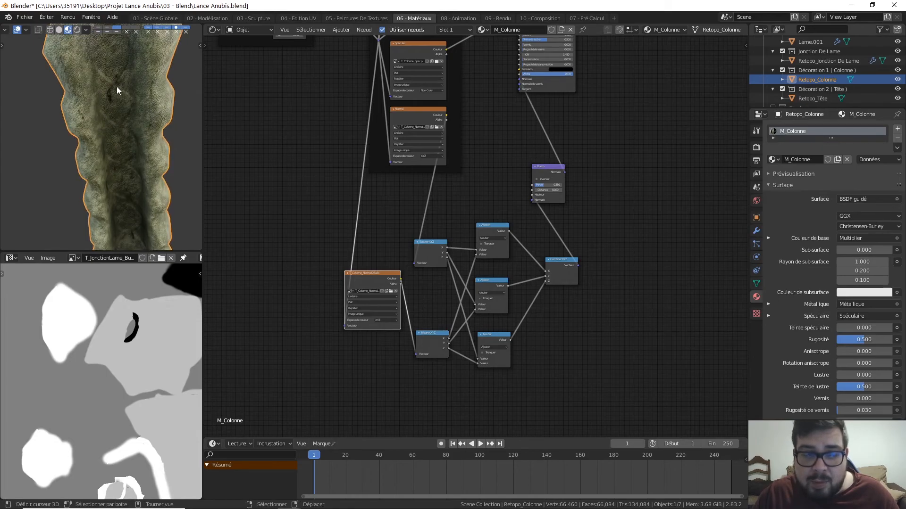
scroll(122, 125, "down", 2)
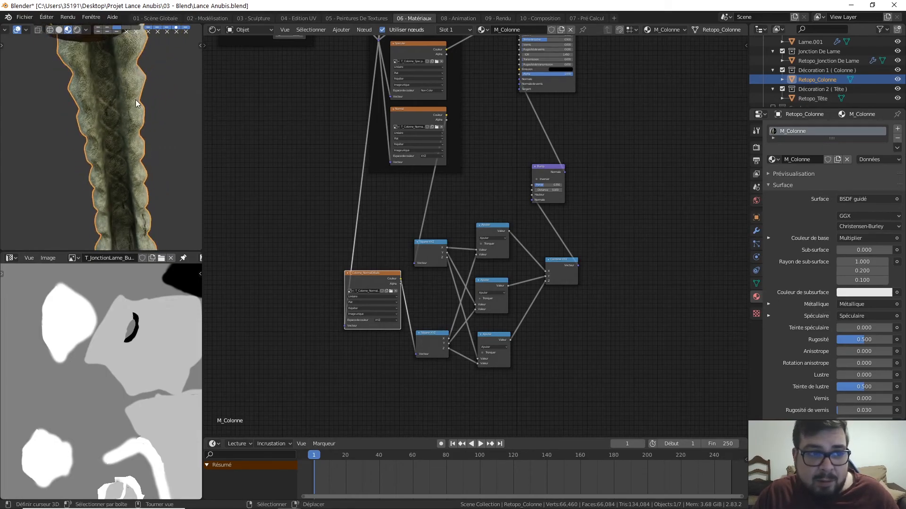
middle_click_drag(135, 99, 43, 140)
scroll(44, 139, "down", 2)
middle_click_drag(144, 90, 114, 119)
scroll(115, 119, "up", 2)
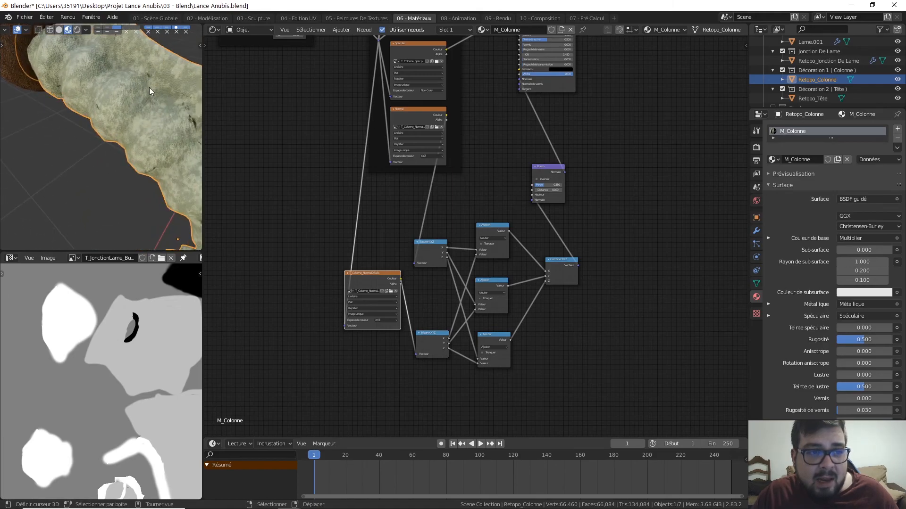
scroll(149, 87, "down", 4)
middle_click_drag(151, 141, 157, 161)
scroll(157, 162, "up", 2)
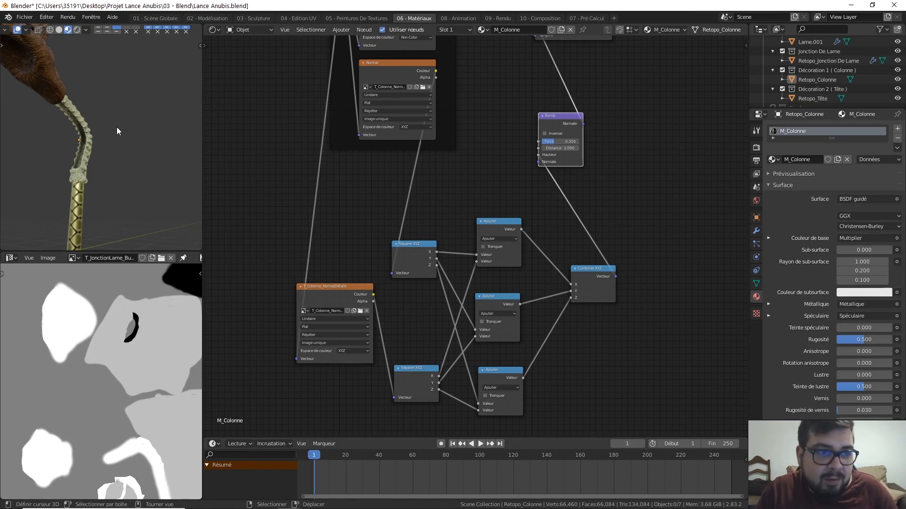
scroll(124, 126, "down", 7)
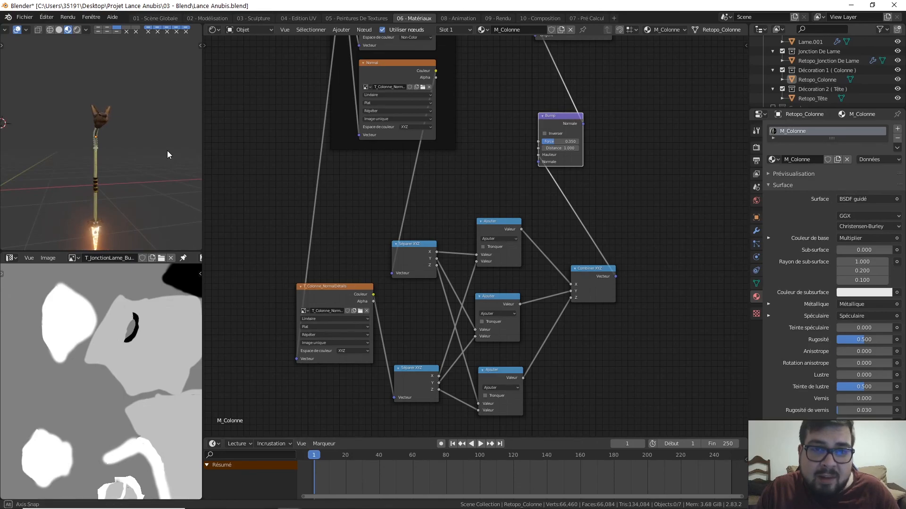